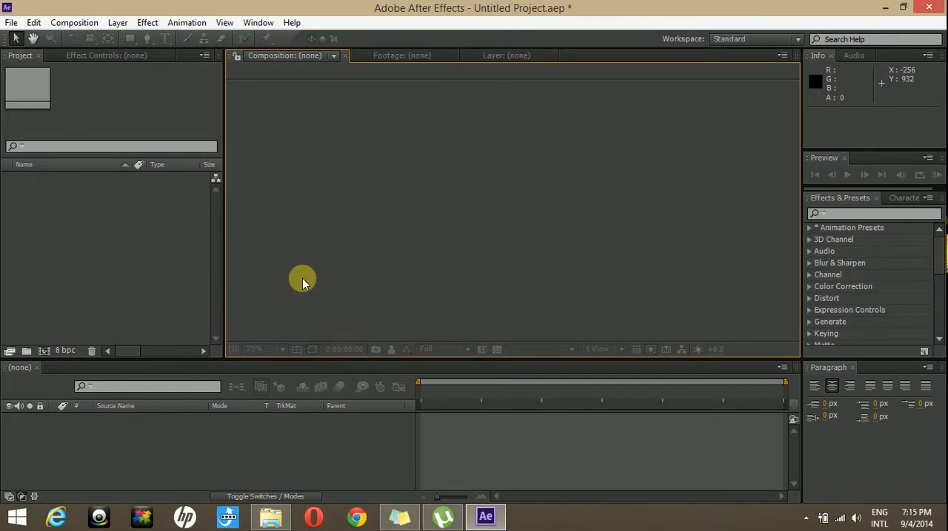
# Step: Create a 1920 x 1080, 20-second composition at 25 fps and add a text layer reading "techyv"
pyautogui.click(44, 346)
pyautogui.click(485, 370)
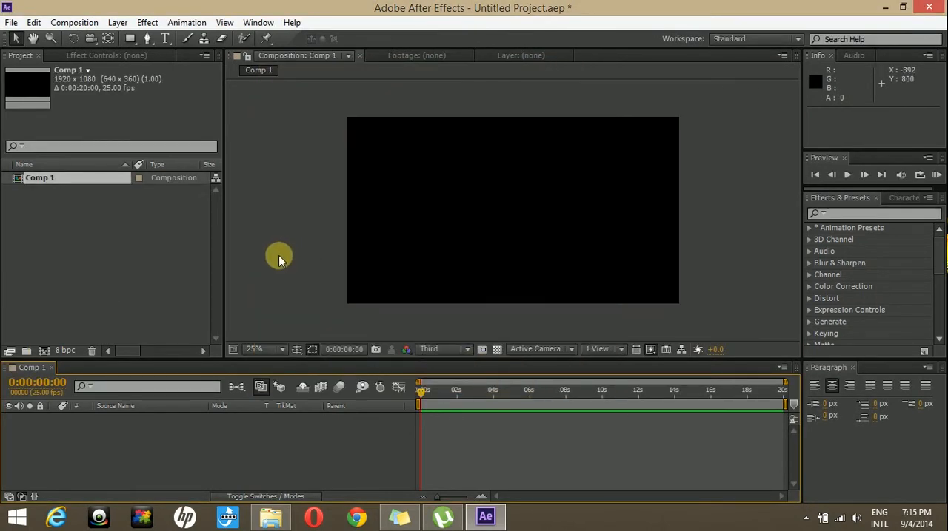
pyautogui.click(164, 41)
pyautogui.click(120, 23)
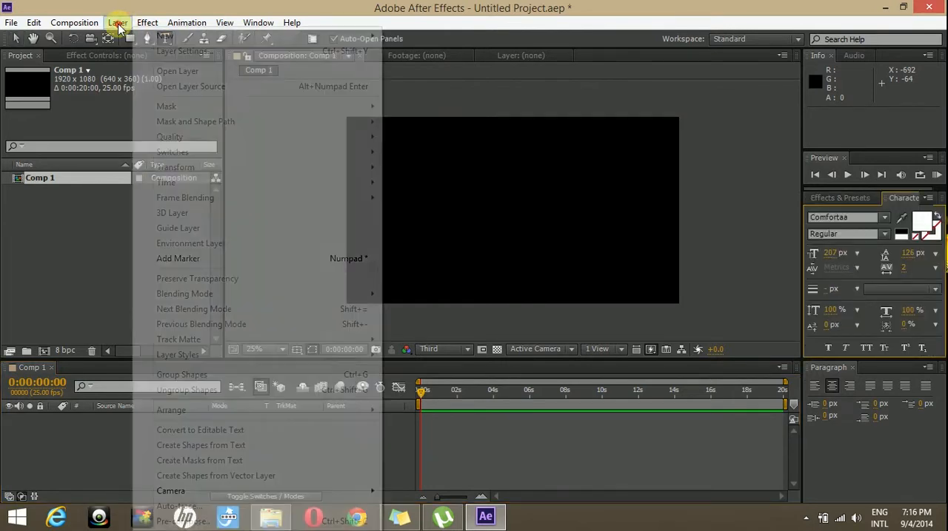
pyautogui.moveTo(148, 36)
pyautogui.click(391, 35)
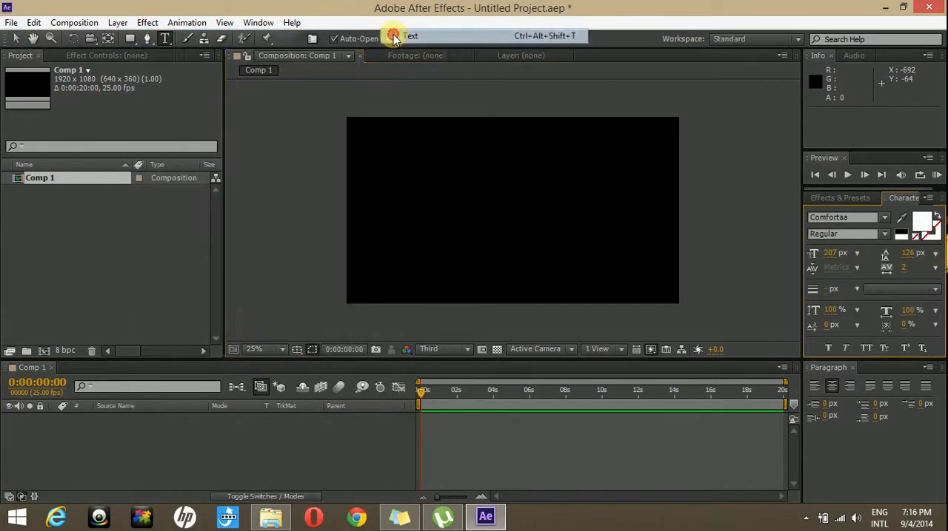
pyautogui.write('tec')
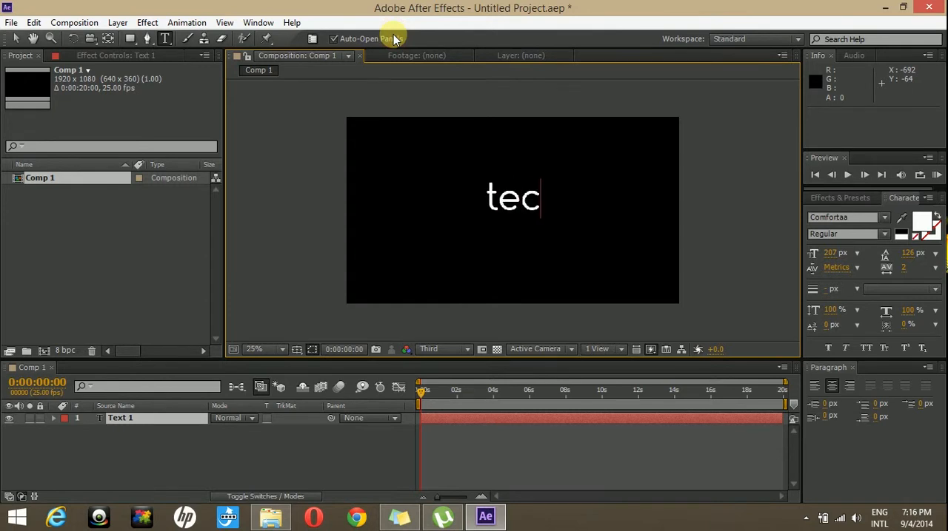
pyautogui.write('hyv')
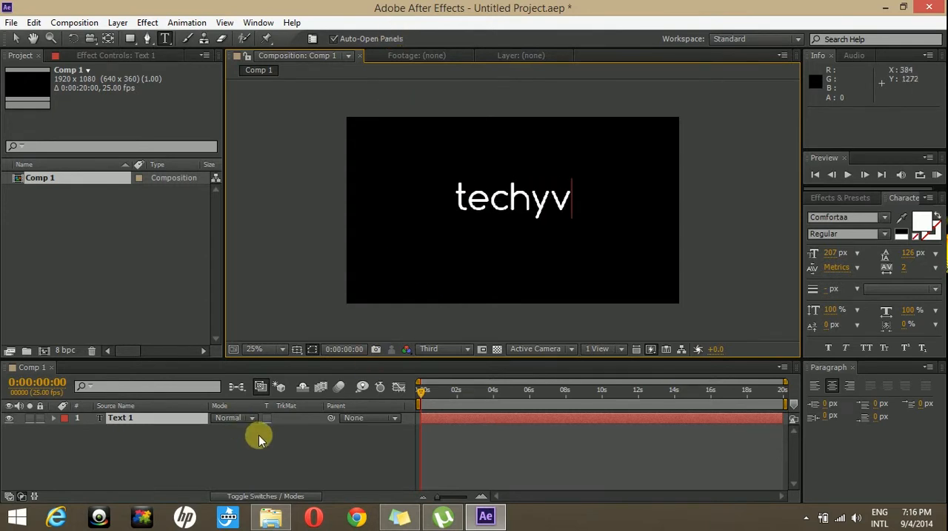
pyautogui.click(163, 420)
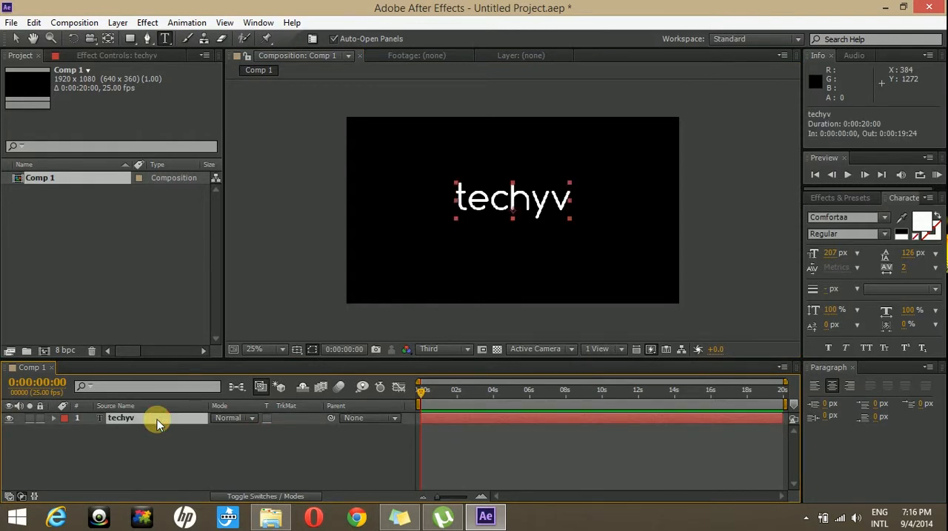
# Step: Apply the first Cascade preset from the 3D Text animation presets to the techyv text and scrub through the animation
pyautogui.click(846, 199)
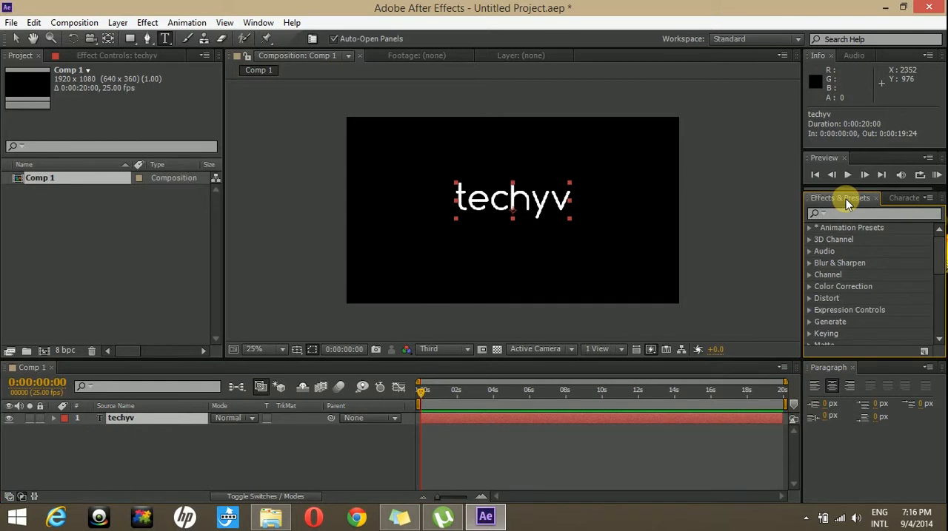
pyautogui.click(809, 230)
pyautogui.click(809, 228)
pyautogui.moveTo(940, 248); pyautogui.dragTo(940, 263)
pyautogui.click(819, 276)
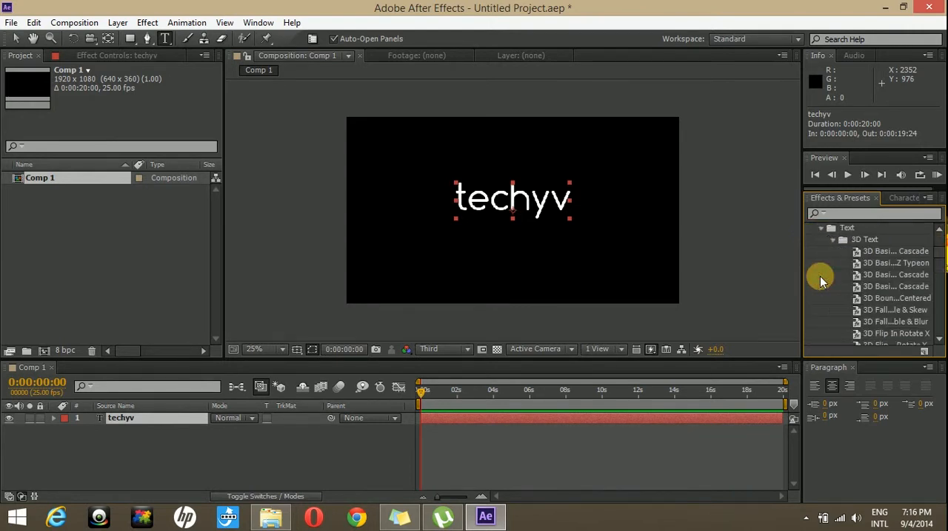
pyautogui.click(837, 242)
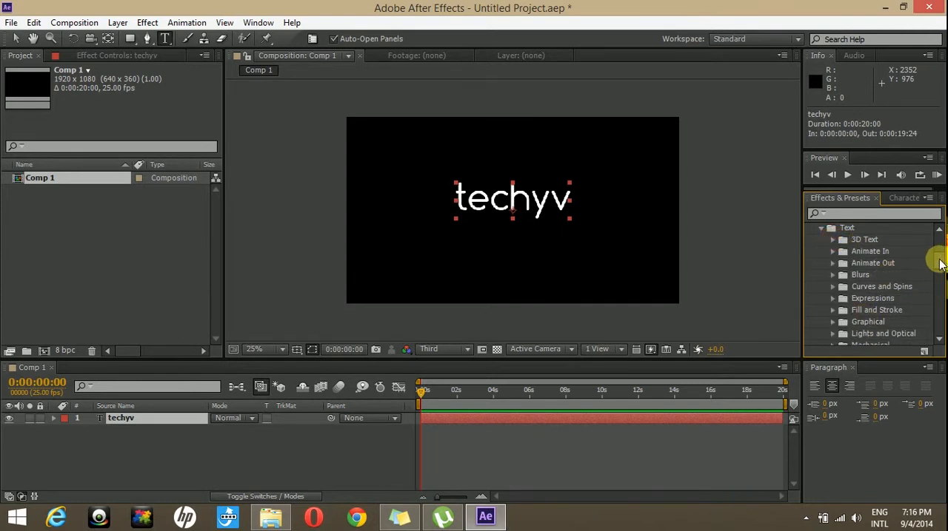
pyautogui.moveTo(940, 262)
pyautogui.mouseDown()
pyautogui.moveTo(940, 278)
pyautogui.moveTo(941, 253)
pyautogui.mouseUp()
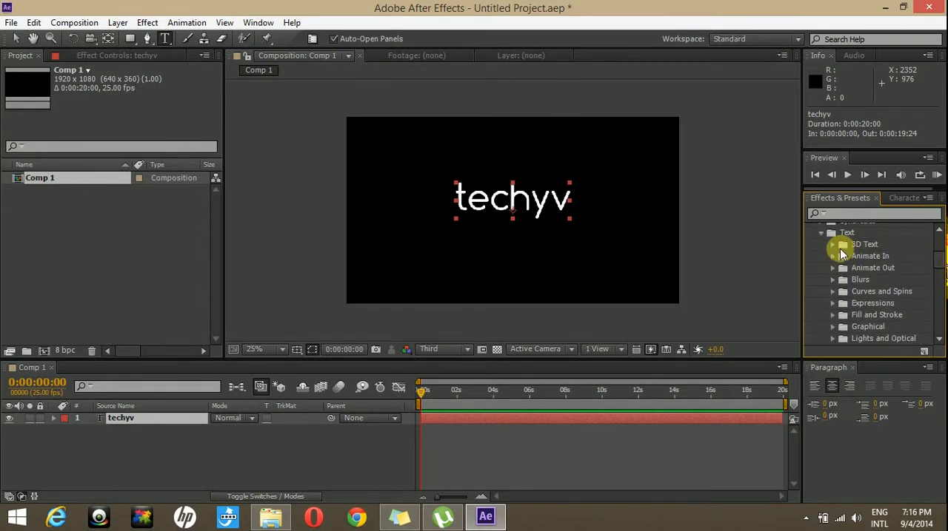
pyautogui.click(833, 246)
pyautogui.click(885, 243)
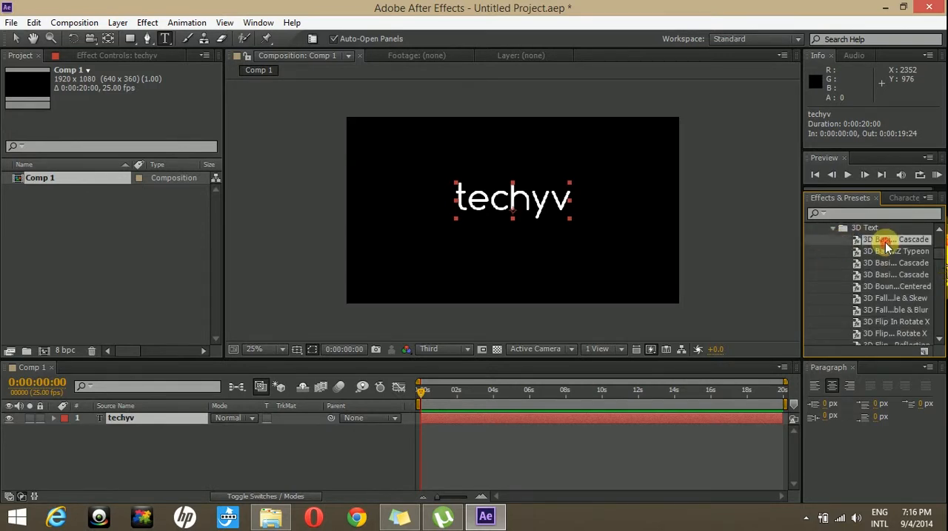
pyautogui.moveTo(883, 244); pyautogui.dragTo(498, 202)
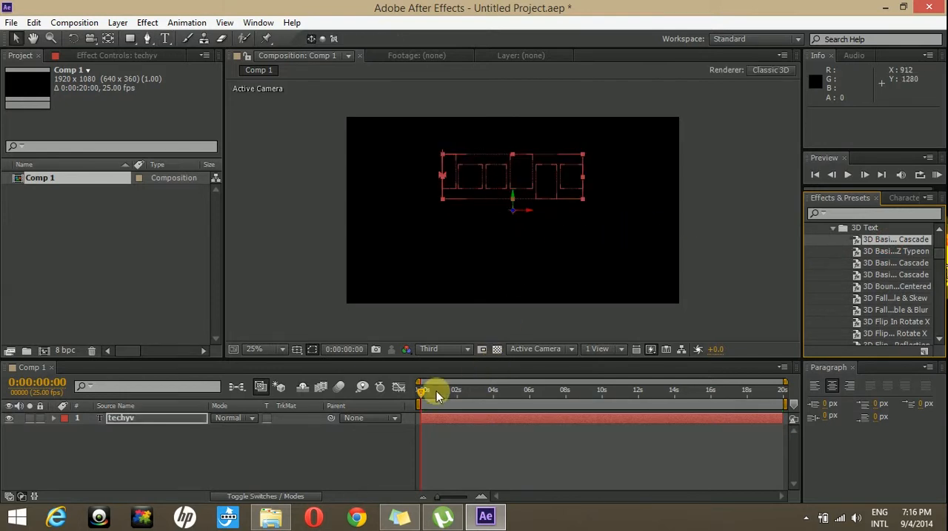
pyautogui.moveTo(422, 397); pyautogui.dragTo(460, 397)
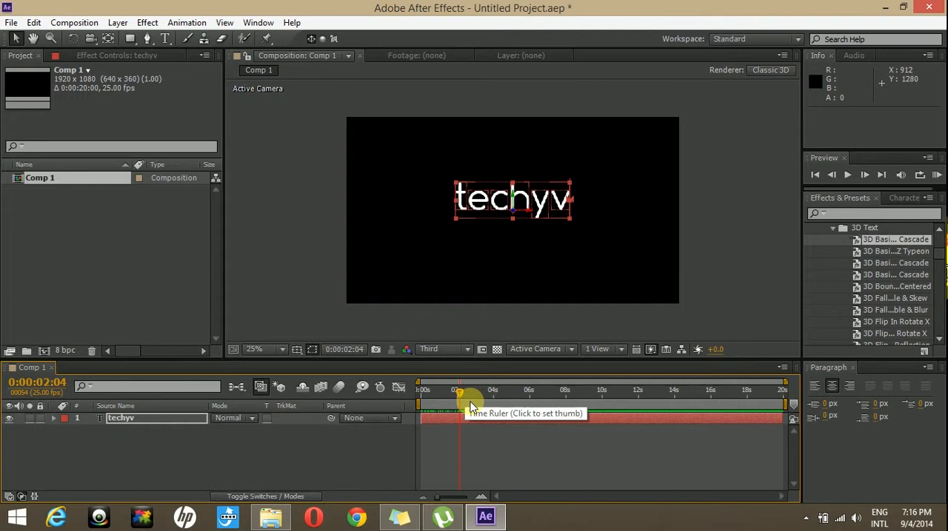
pyautogui.moveTo(470, 407); pyautogui.dragTo(252, 399)
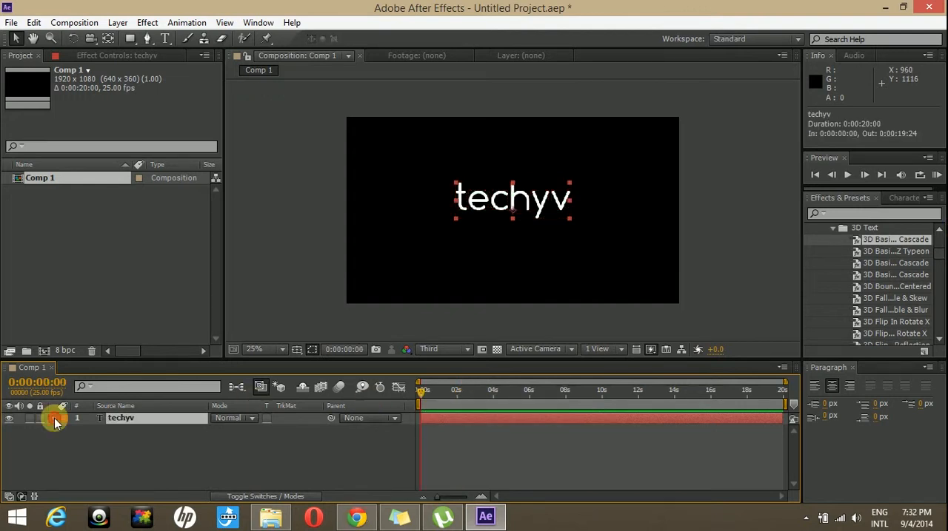
# Step: Add a Scale animator to the techyv text layer
pyautogui.click(54, 418)
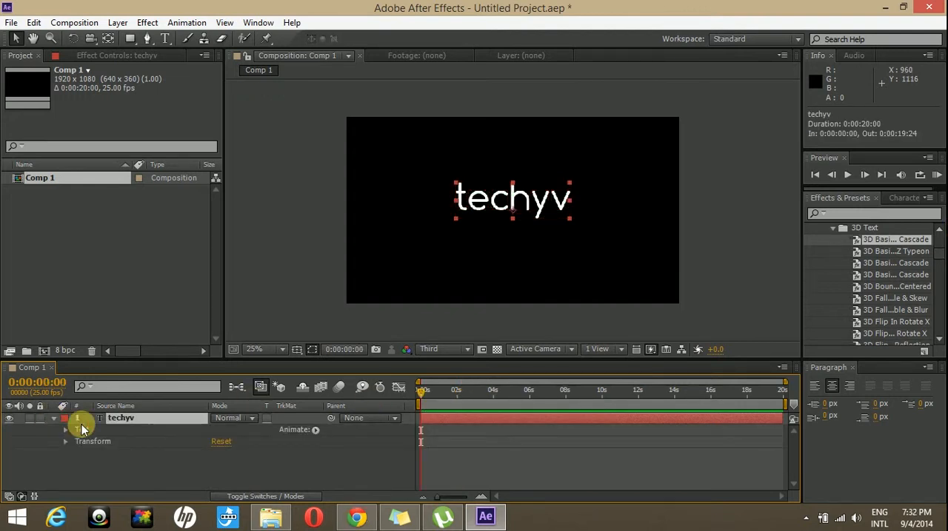
pyautogui.click(314, 430)
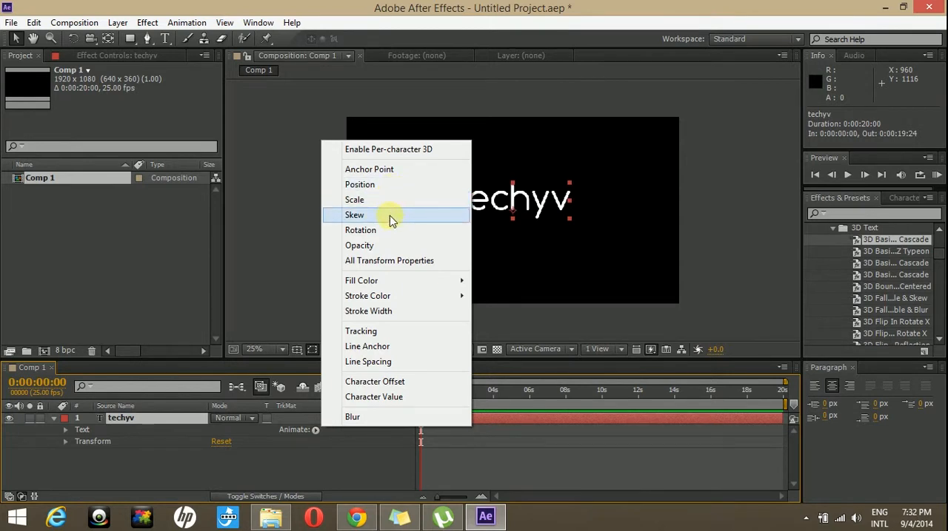
pyautogui.click(357, 202)
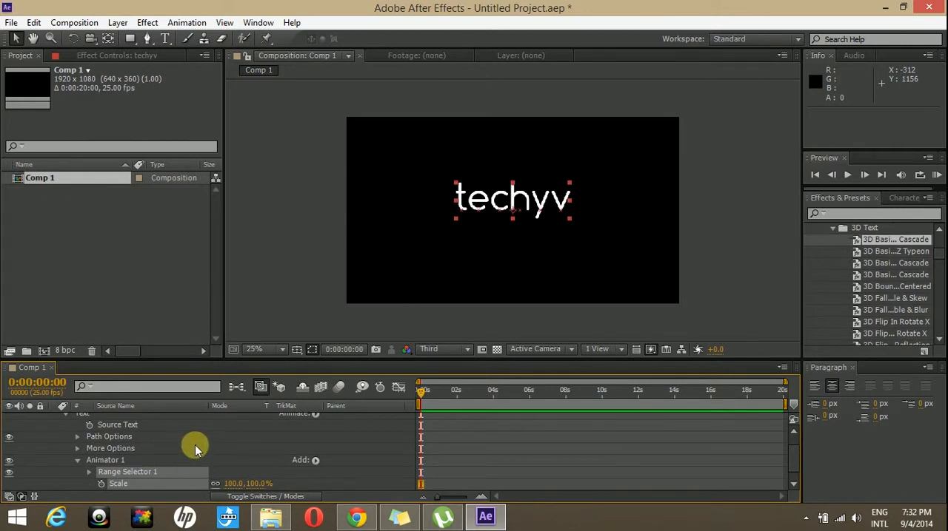
# Step: Keyframe the scale animator's range selector Start at 0% on the first frame and 100% at 0:00:01:23
pyautogui.scroll(-1, 195, 447)
pyautogui.scroll(2, 174, 449)
pyautogui.scroll(-2, 169, 450)
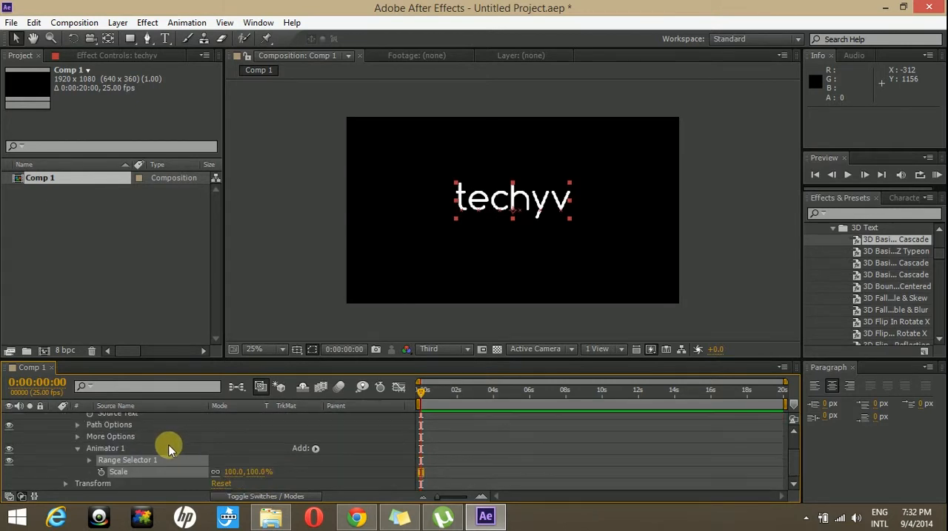
pyautogui.click(89, 460)
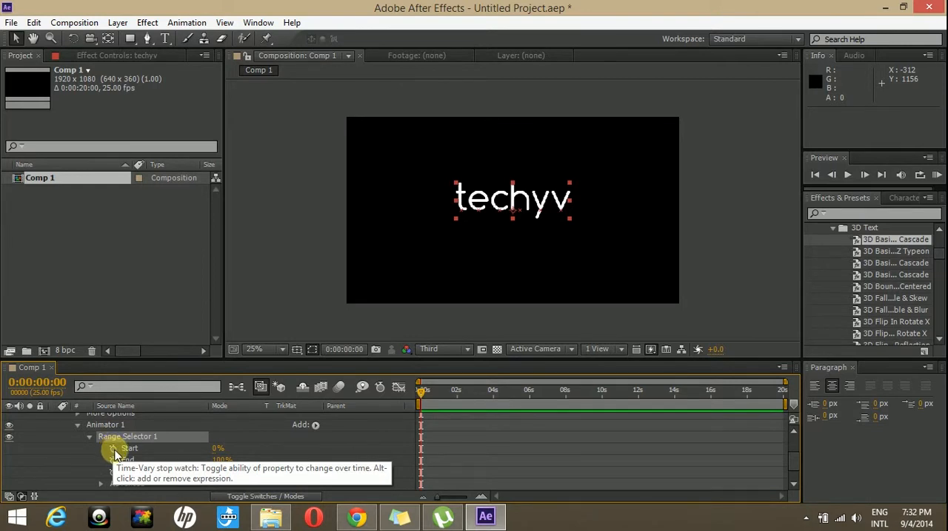
pyautogui.click(113, 449)
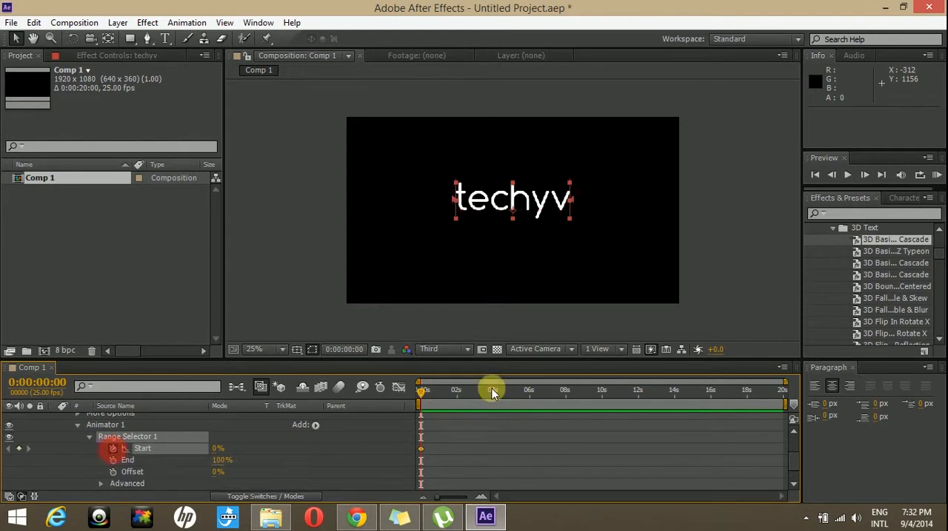
pyautogui.moveTo(423, 392); pyautogui.dragTo(457, 389)
pyautogui.moveTo(214, 449); pyautogui.dragTo(337, 445)
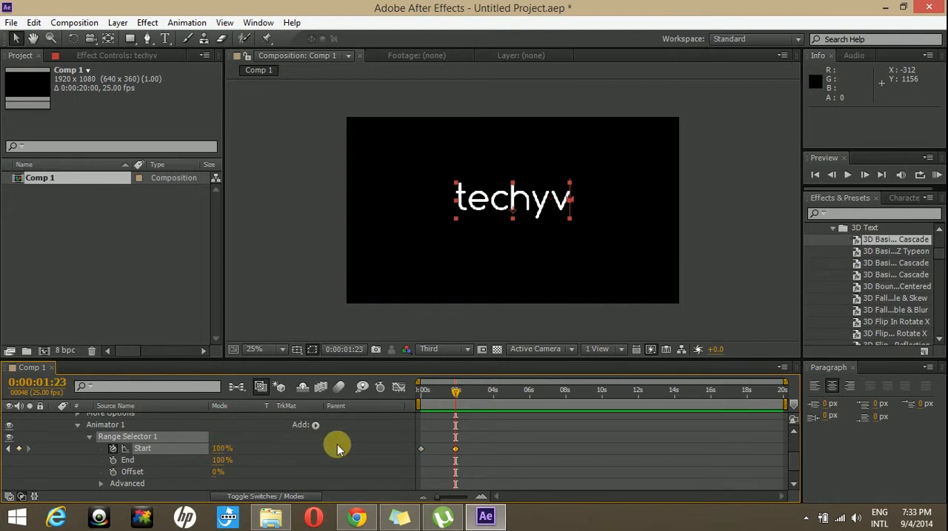
# Step: Return to the first frame and set the animator's Scale to 0%
pyautogui.scroll(-2, 300, 431)
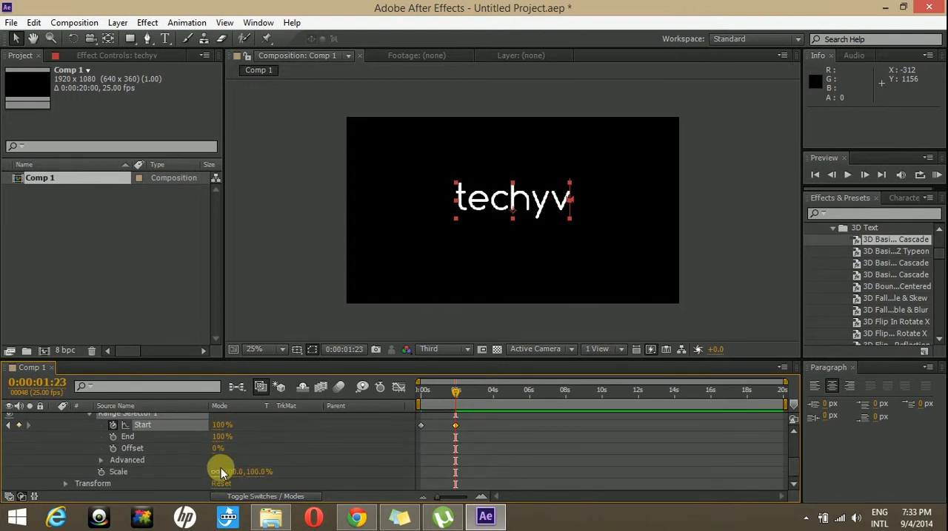
pyautogui.moveTo(455, 390); pyautogui.dragTo(415, 396)
pyautogui.click(233, 472)
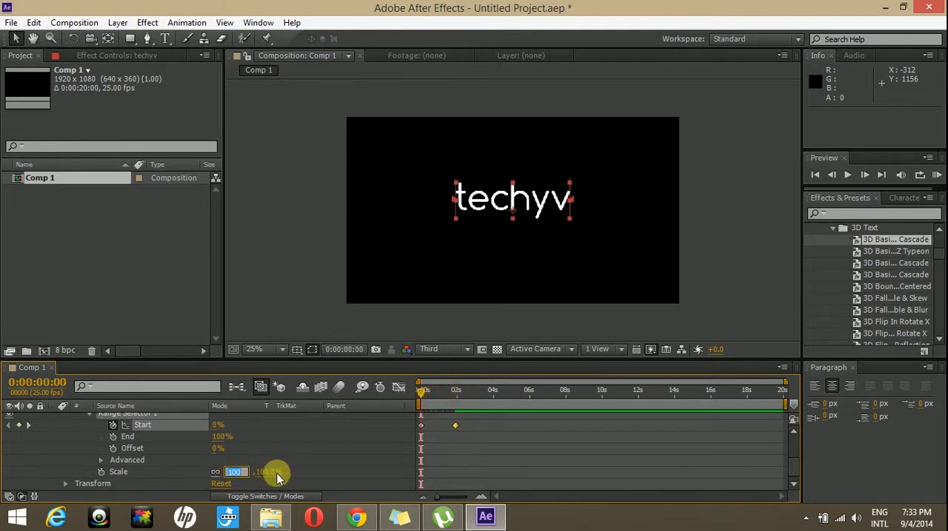
pyautogui.write('0')
pyautogui.click(322, 467)
pyautogui.moveTo(419, 391)
pyautogui.mouseDown()
pyautogui.moveTo(457, 399)
pyautogui.moveTo(419, 391)
pyautogui.mouseUp()
# Step: Add a Rotation animator to the techyv text and set its rotation to 20°
pyautogui.scroll(1, 303, 456)
pyautogui.scroll(1, 303, 456)
pyautogui.click(316, 426)
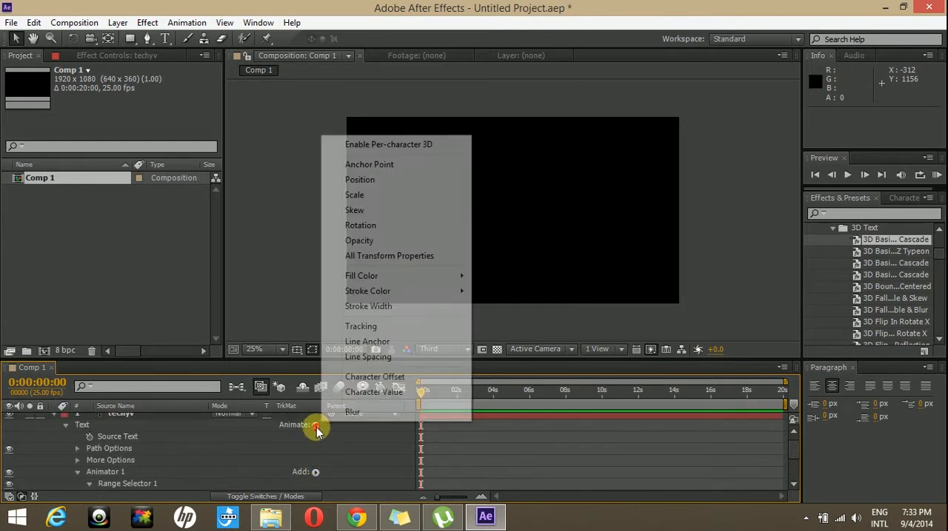
pyautogui.click(369, 227)
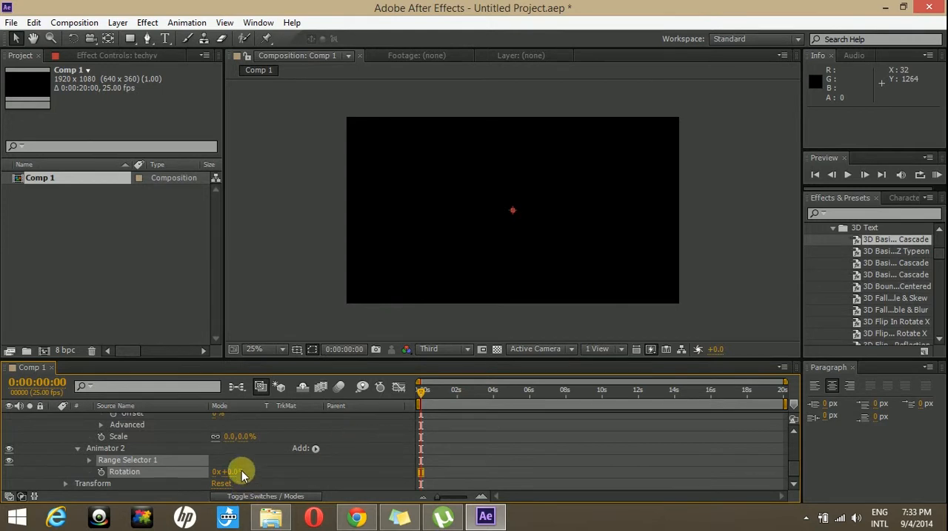
pyautogui.moveTo(228, 476); pyautogui.dragTo(248, 472)
pyautogui.moveTo(422, 391)
pyautogui.mouseDown()
pyautogui.moveTo(460, 401)
pyautogui.moveTo(420, 394)
pyautogui.mouseUp()
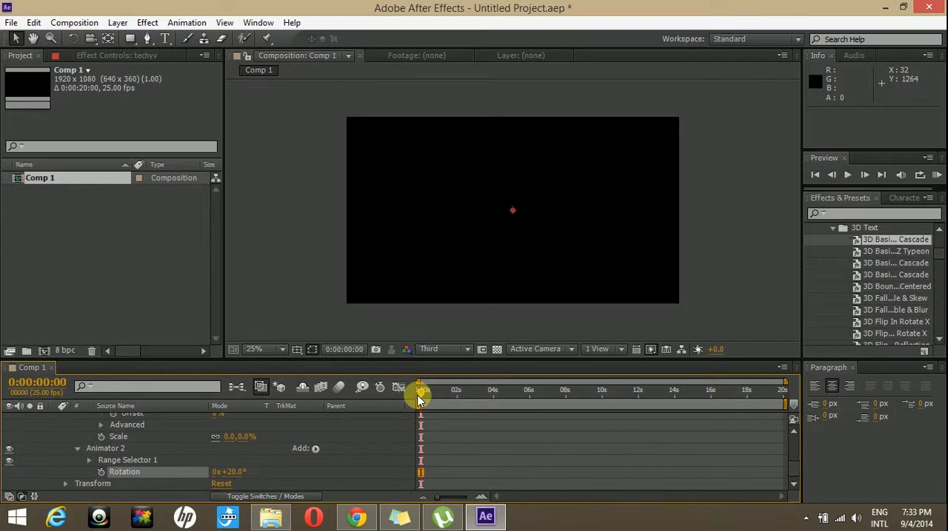
# Step: Keyframe the rotation animator's range selector Start from 0% on the first frame to 100% at about 2 seconds, and collapse the text layer
pyautogui.click(89, 461)
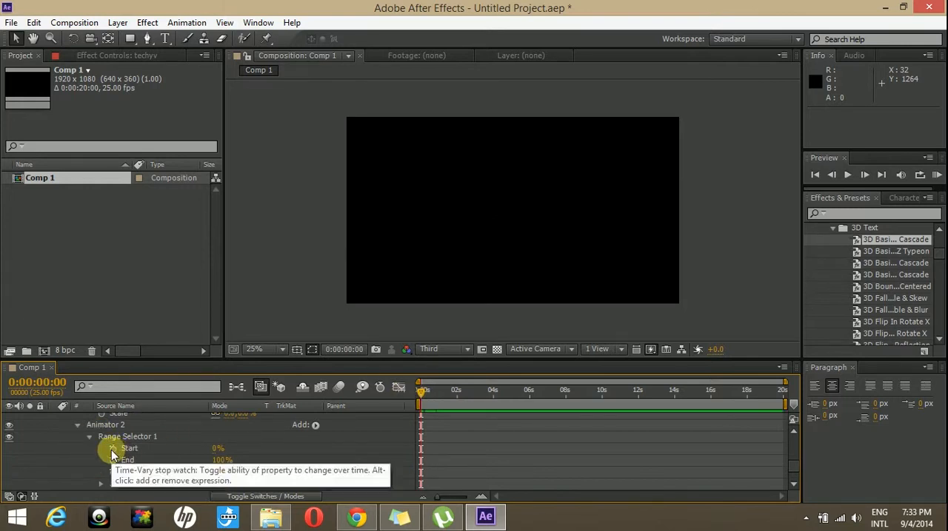
pyautogui.click(112, 449)
pyautogui.moveTo(427, 392); pyautogui.dragTo(458, 391)
pyautogui.moveTo(215, 452); pyautogui.dragTo(425, 429)
pyautogui.moveTo(459, 392)
pyautogui.mouseDown()
pyautogui.moveTo(417, 389)
pyautogui.moveTo(425, 398)
pyautogui.moveTo(459, 394)
pyautogui.mouseUp()
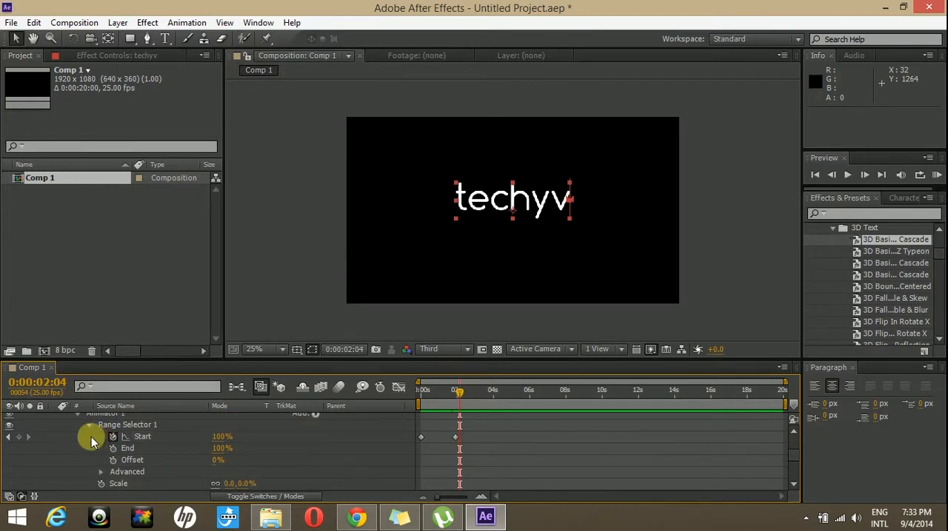
pyautogui.scroll(5, 75, 449)
pyautogui.click(53, 419)
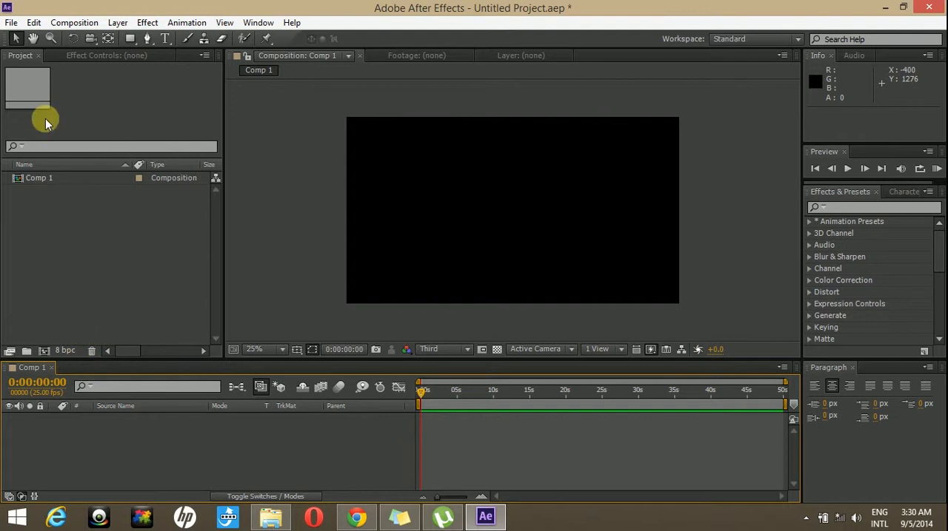
pyautogui.click(11, 23)
pyautogui.moveTo(152, 181)
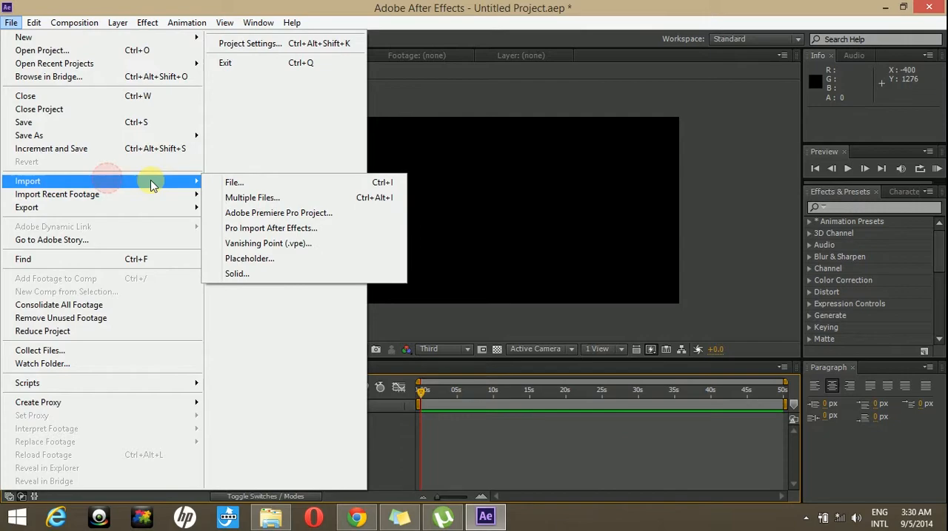
pyautogui.click(252, 182)
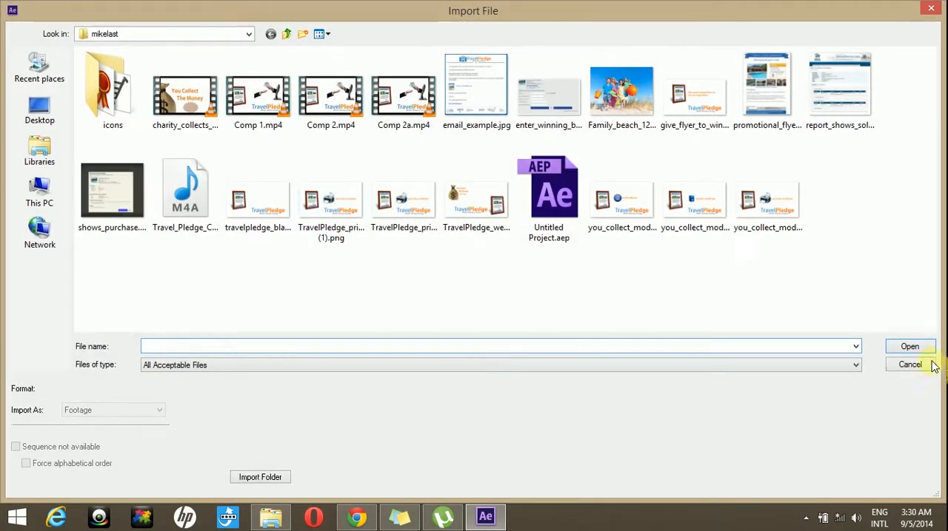
pyautogui.click(914, 363)
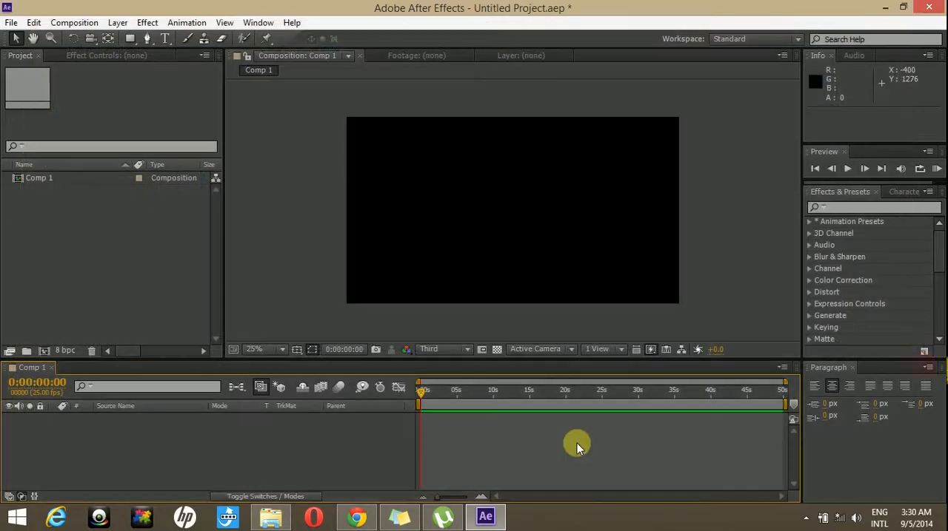
# Step: Import the Mazda 19-inch tire PNG from File Explorer into the project and add it to Comp 1 as a layer
pyautogui.click(271, 517)
pyautogui.moveTo(171, 187); pyautogui.dragTo(113, 268)
pyautogui.moveTo(64, 190); pyautogui.dragTo(81, 449)
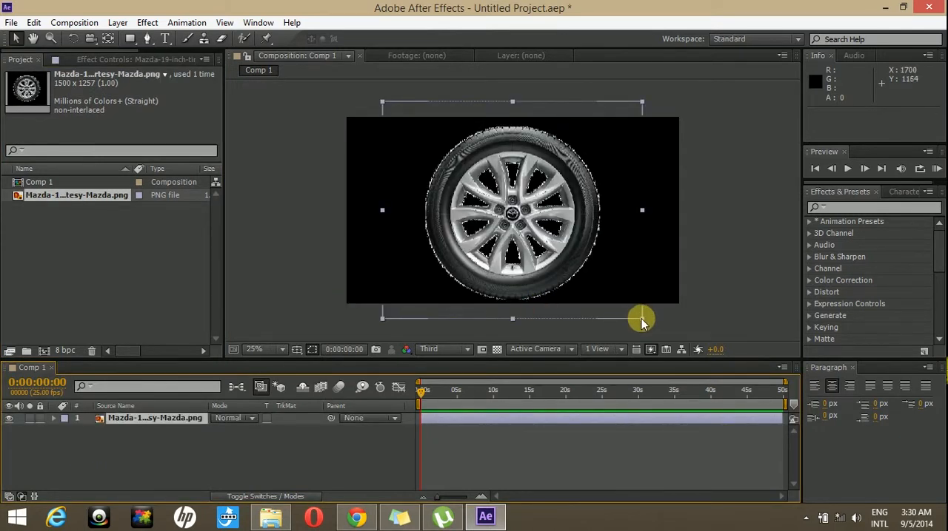
# Step: Shrink the tire image to about 54% in the composition and expand its Transform properties
pyautogui.moveTo(642, 319); pyautogui.dragTo(581, 268)
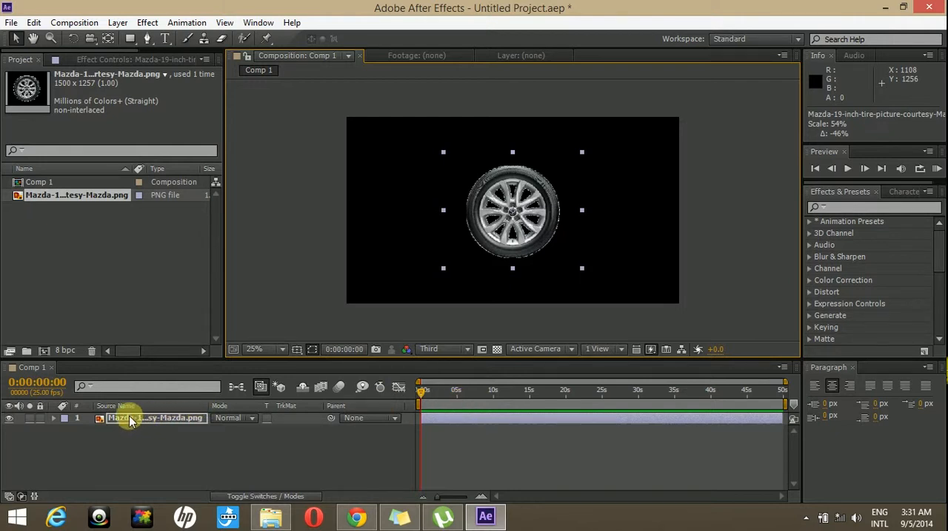
pyautogui.click(54, 420)
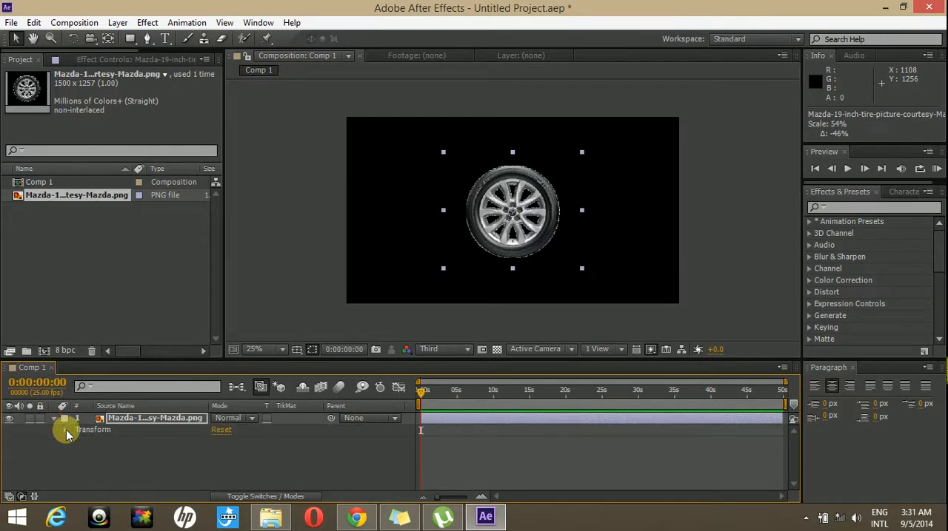
pyautogui.click(65, 432)
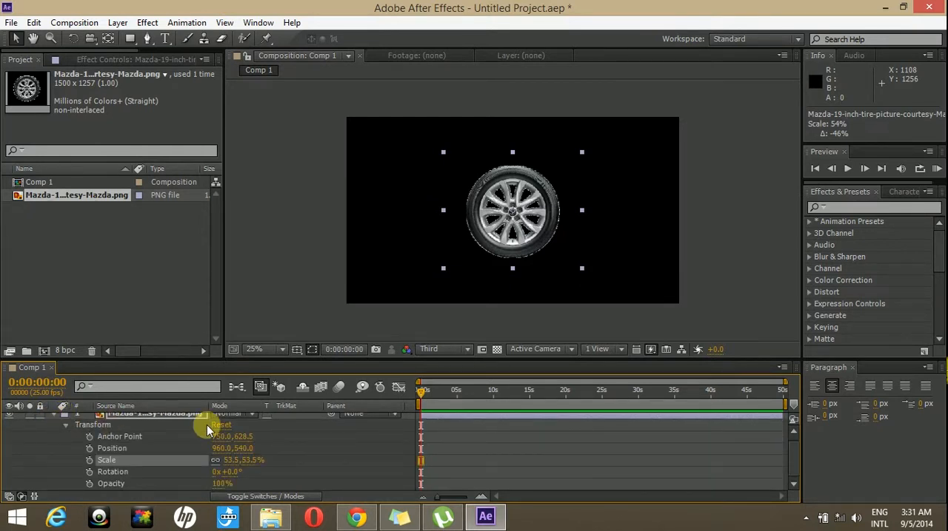
# Step: Move the tire layer's anchor point onto the hub logo at 747.0, 647.5 and test the rotation around it
pyautogui.scroll(1, 174, 442)
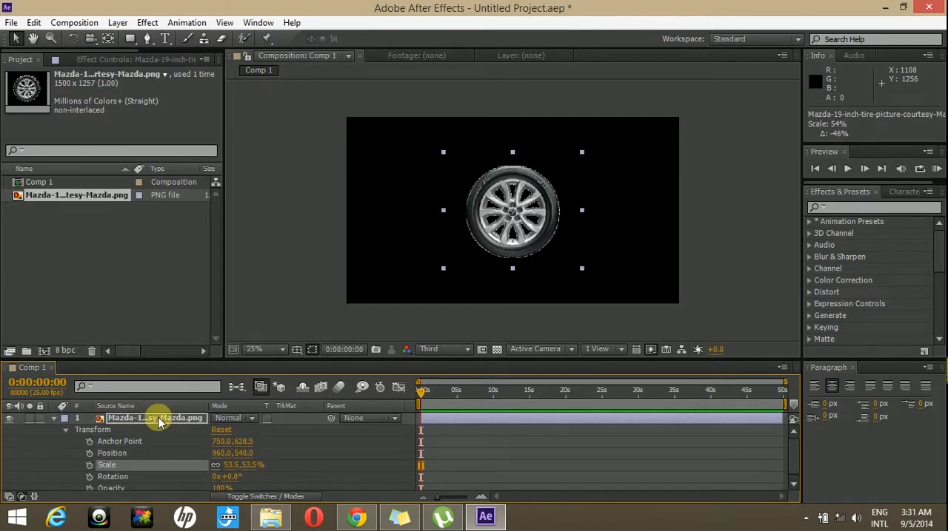
pyautogui.doubleClick(159, 420)
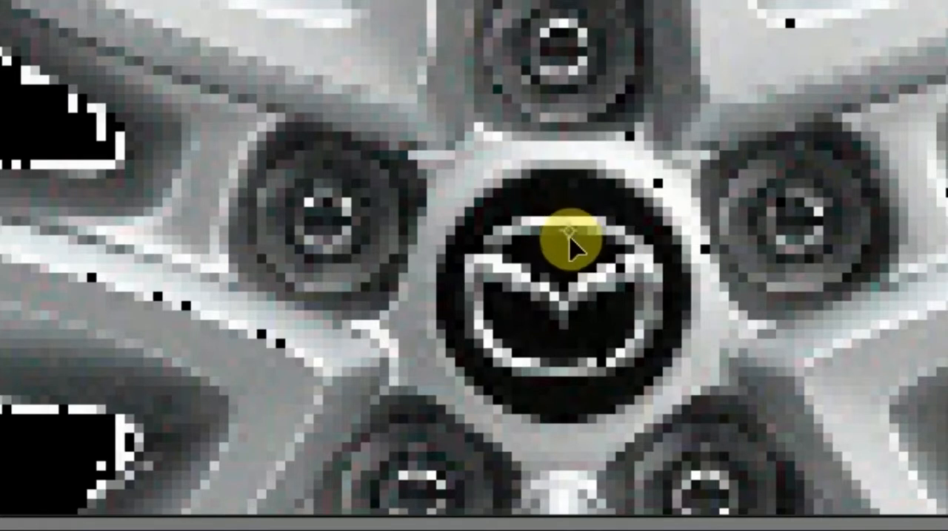
pyautogui.scroll(-3, 567, 241)
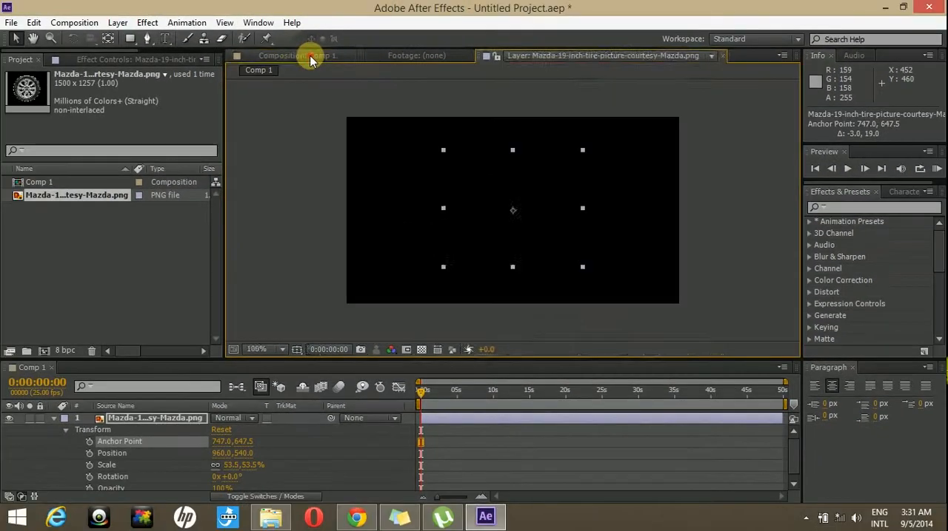
pyautogui.click(310, 58)
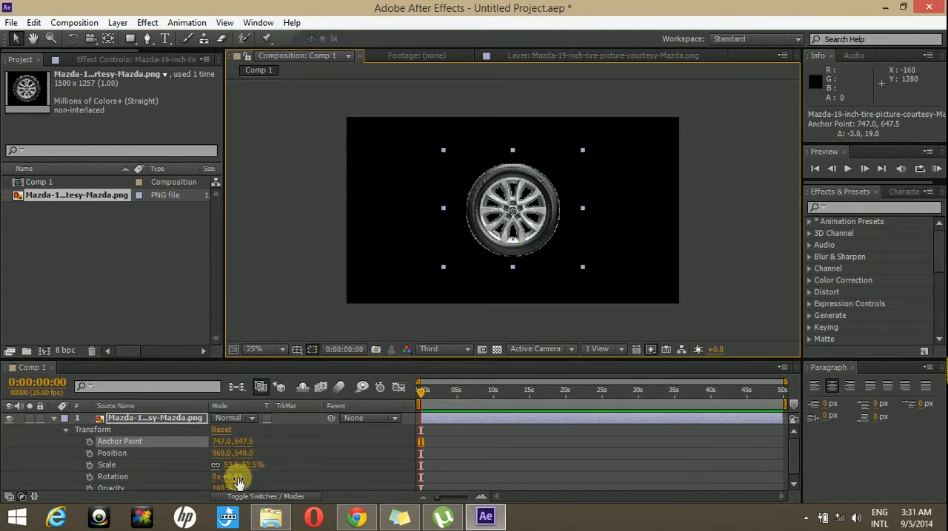
pyautogui.moveTo(234, 478); pyautogui.dragTo(540, 458)
pyautogui.hotkey('ctrl', 'z')
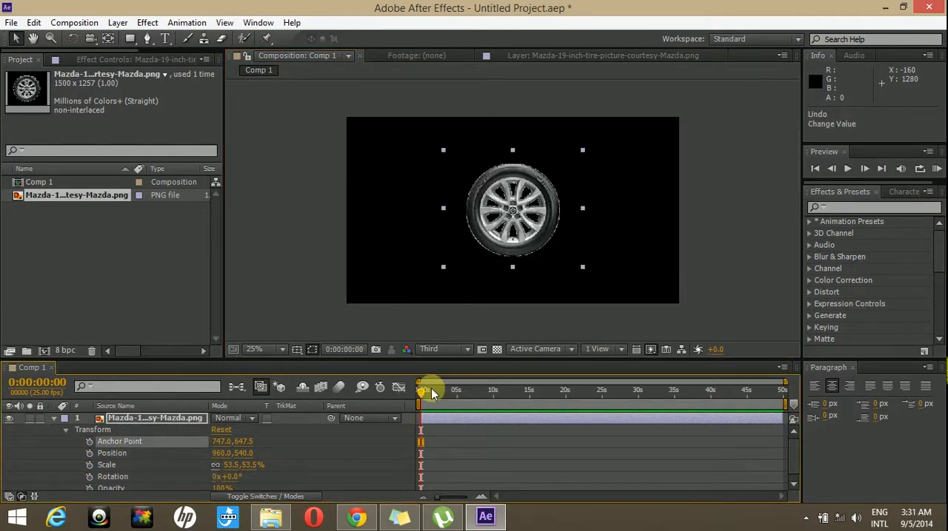
# Step: Show about 12 seconds in the timeline and keyframe the tire's Rotation from 0° on the first frame to 1x+357° at 4 seconds
pyautogui.moveTo(783, 385); pyautogui.dragTo(509, 383)
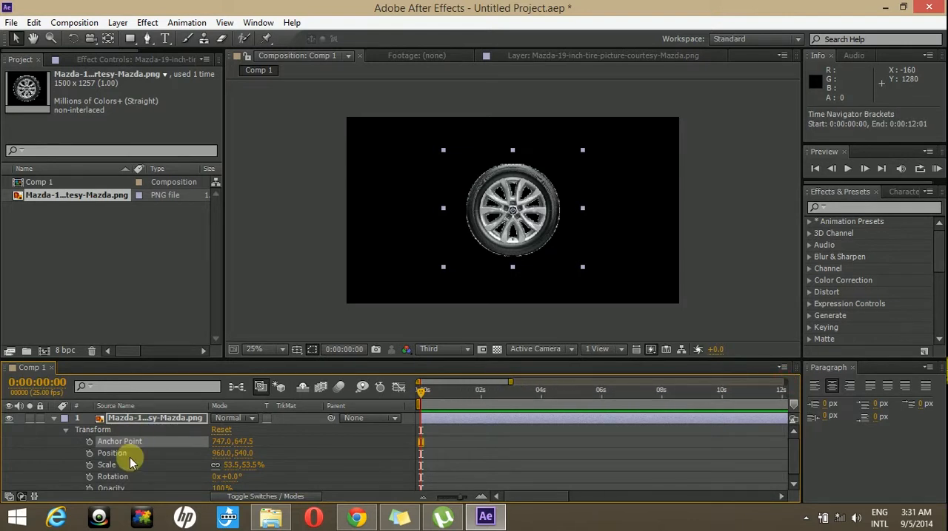
pyautogui.click(90, 476)
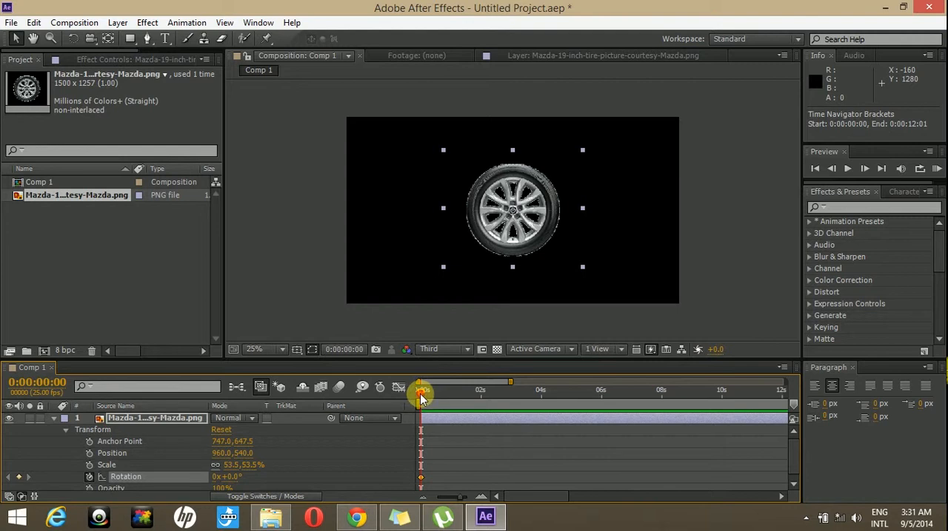
pyautogui.moveTo(477, 396); pyautogui.dragTo(541, 387)
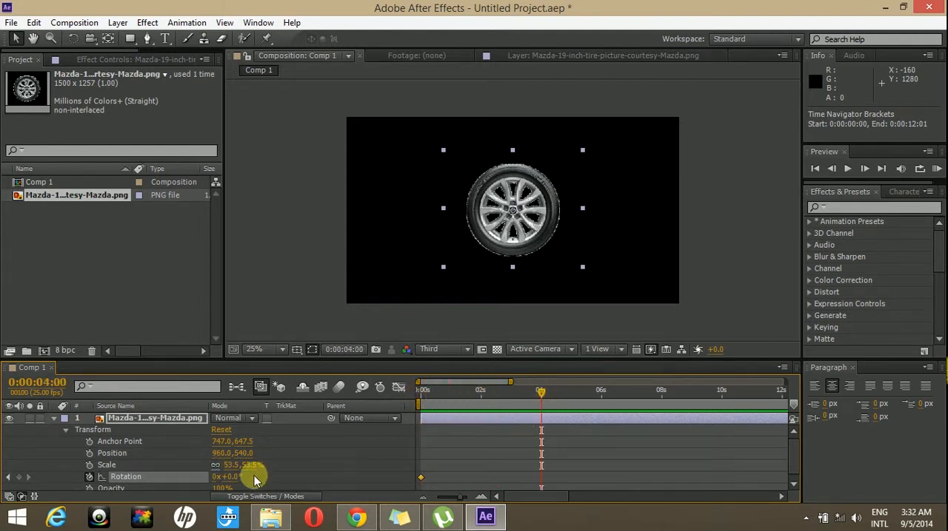
pyautogui.moveTo(234, 479); pyautogui.dragTo(707, 453)
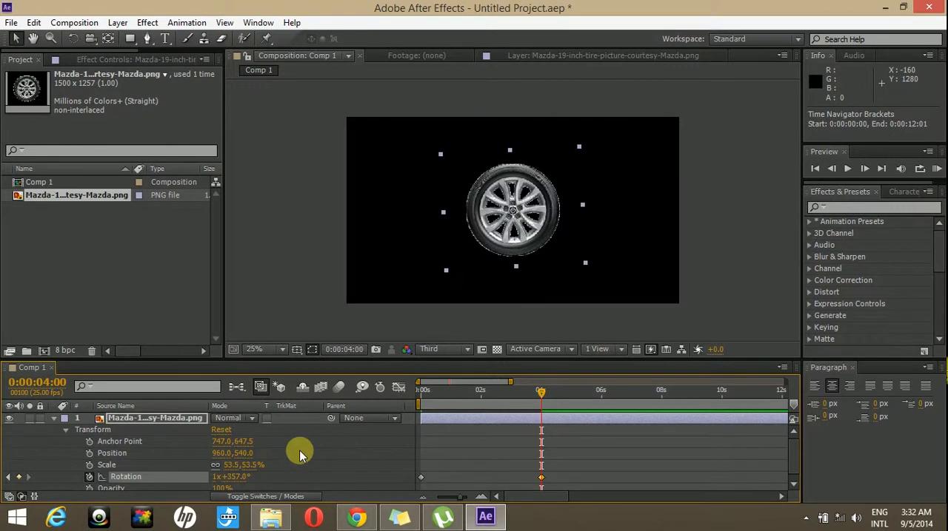
# Step: Keyframe the tire's Position from 280, 516 on the first frame to 1512, 496 at 0:00:04:01
pyautogui.moveTo(540, 394); pyautogui.dragTo(417, 396)
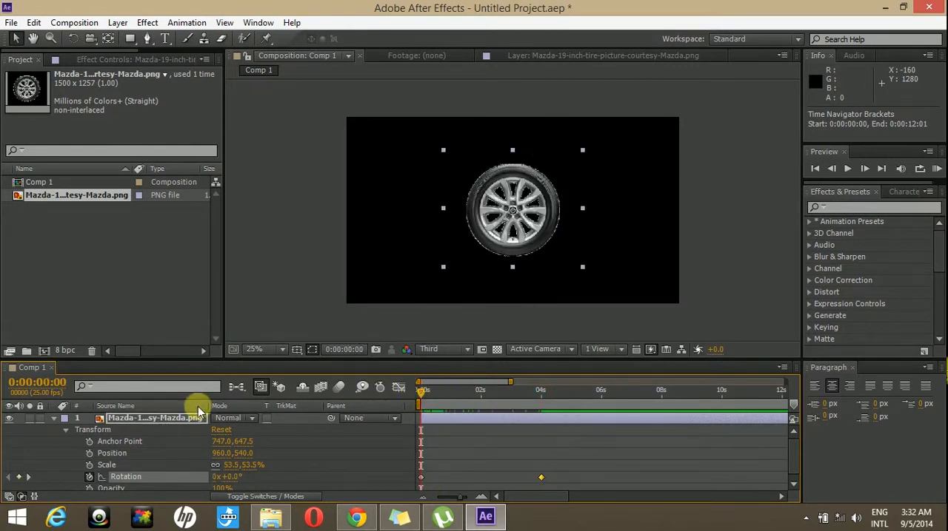
pyautogui.moveTo(510, 234); pyautogui.dragTo(395, 234)
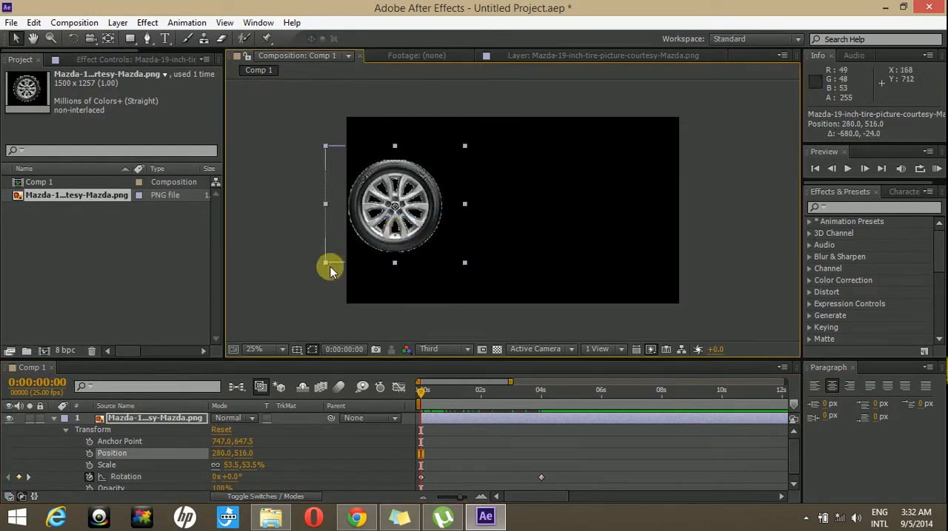
pyautogui.click(89, 454)
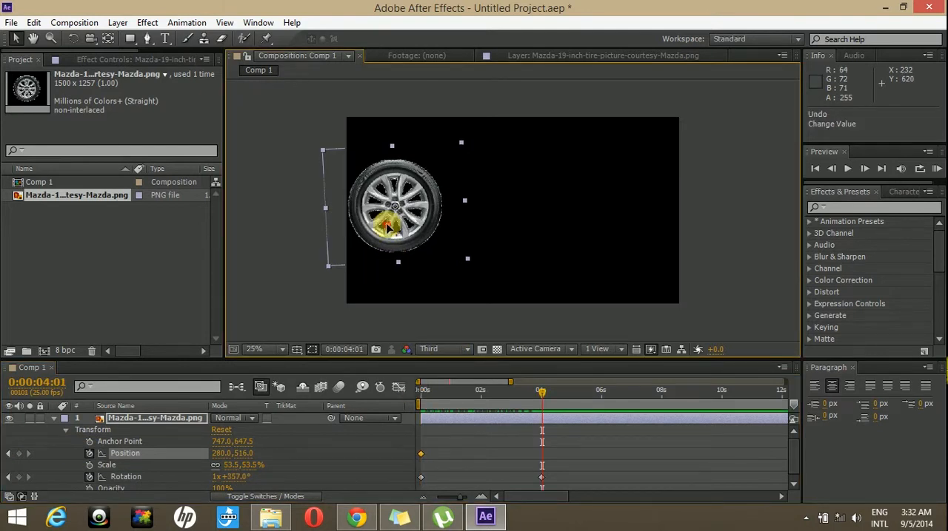
pyautogui.moveTo(385, 227); pyautogui.dragTo(601, 224)
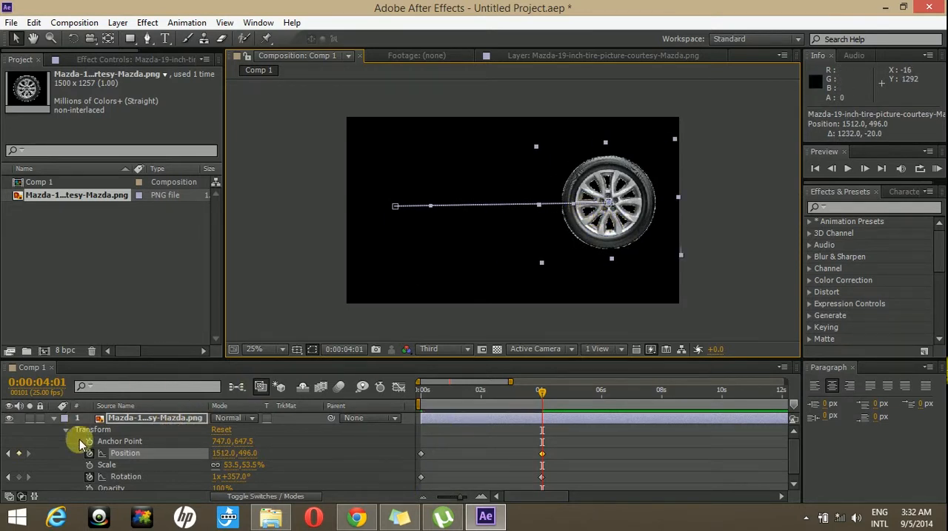
pyautogui.click(563, 447)
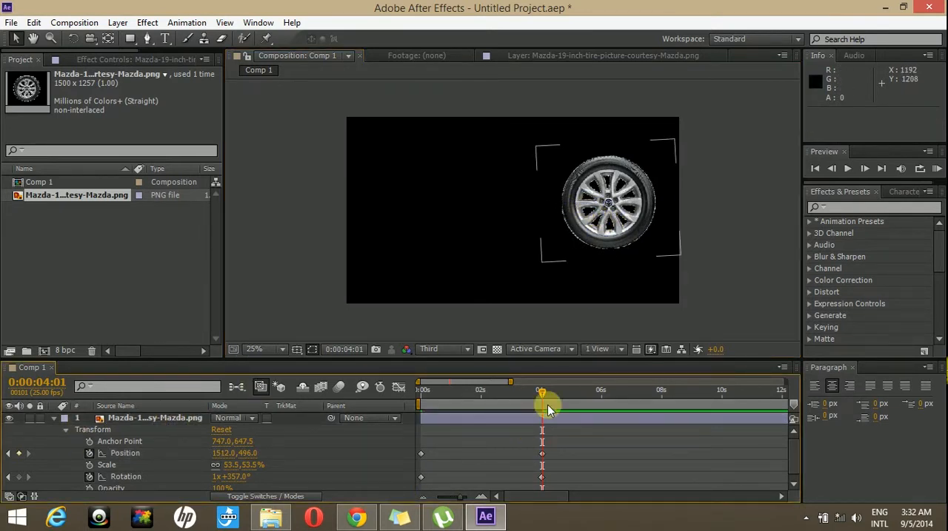
# Step: Apply Easy Ease In to the tire's last Position keyframe, scrub through the motion, and collapse the layer
pyautogui.moveTo(544, 393); pyautogui.dragTo(498, 356)
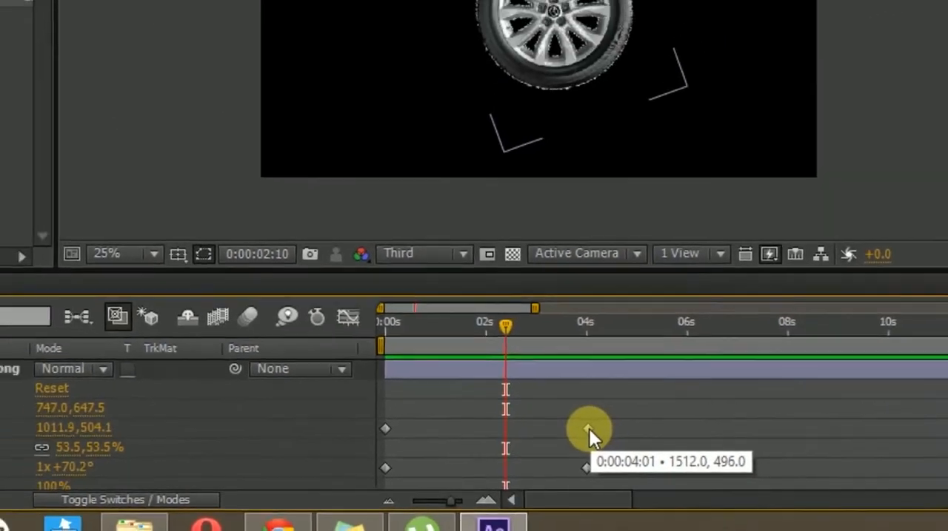
pyautogui.rightClick(600, 421)
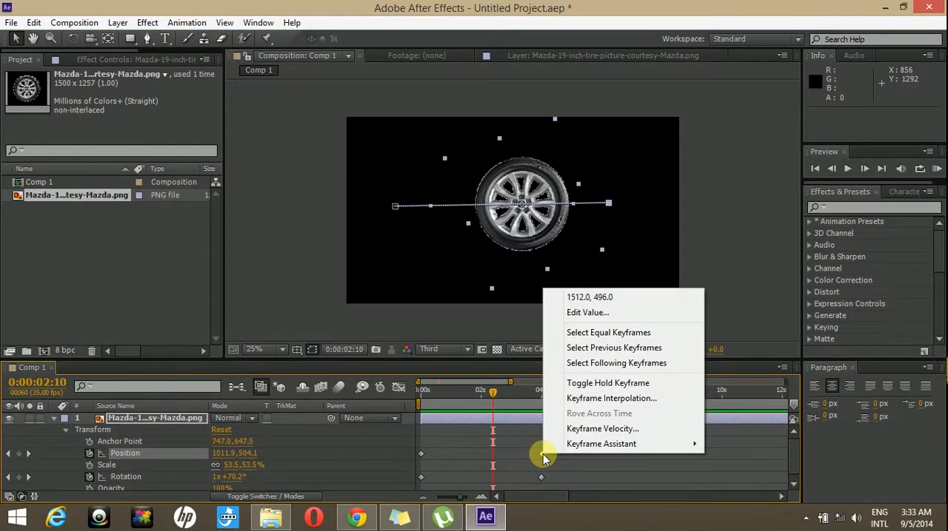
pyautogui.moveTo(599, 443)
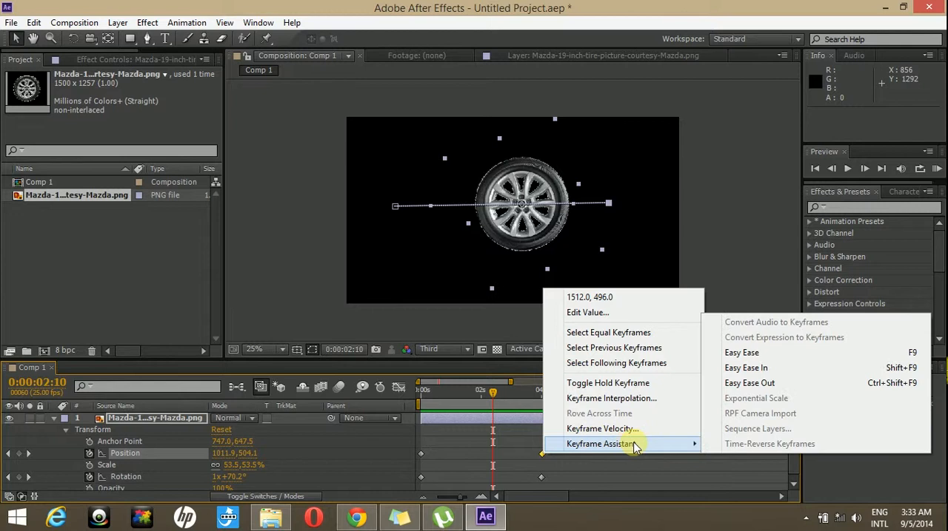
pyautogui.click(752, 370)
pyautogui.moveTo(491, 396); pyautogui.dragTo(541, 399)
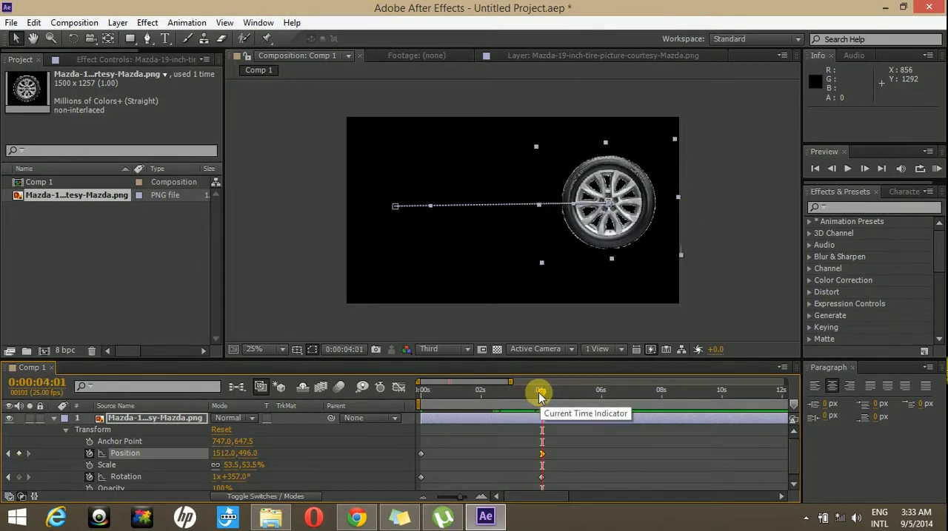
pyautogui.click(55, 419)
# Step: Create a 1920 x 1080 px solid layer coloured white (FFFFFF)
pyautogui.click(120, 29)
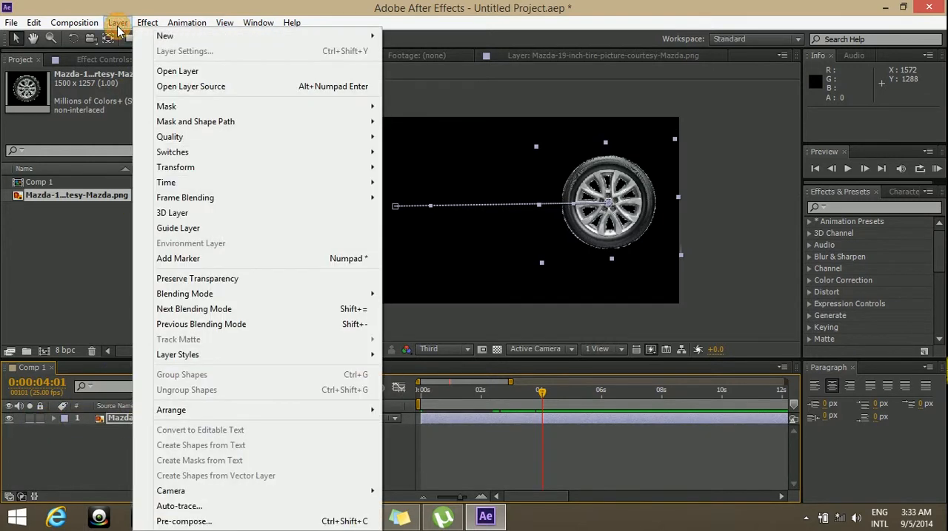
pyautogui.click(123, 25)
pyautogui.click(117, 23)
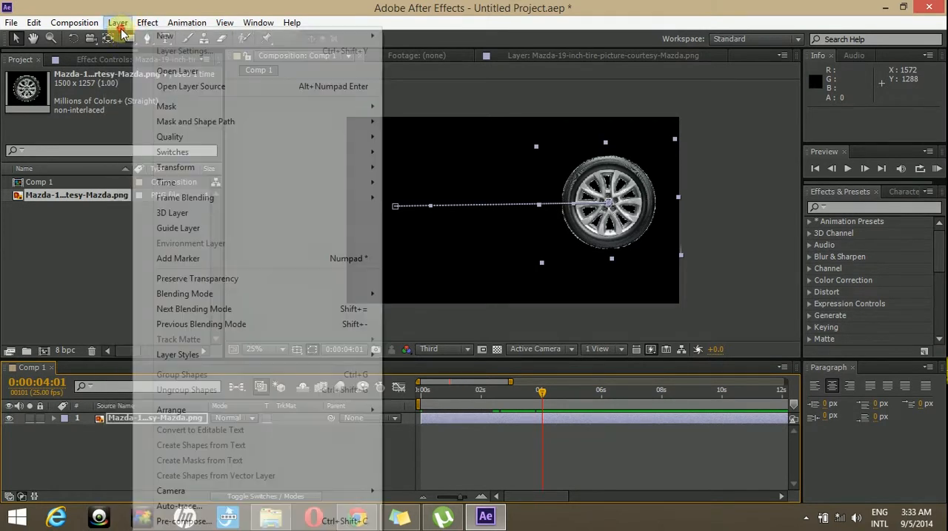
pyautogui.moveTo(316, 36)
pyautogui.click(402, 54)
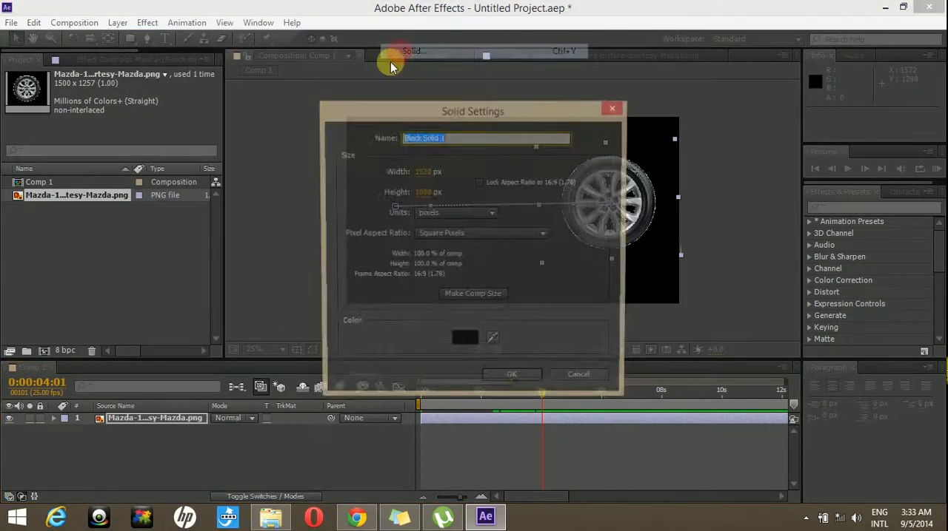
pyautogui.click(465, 342)
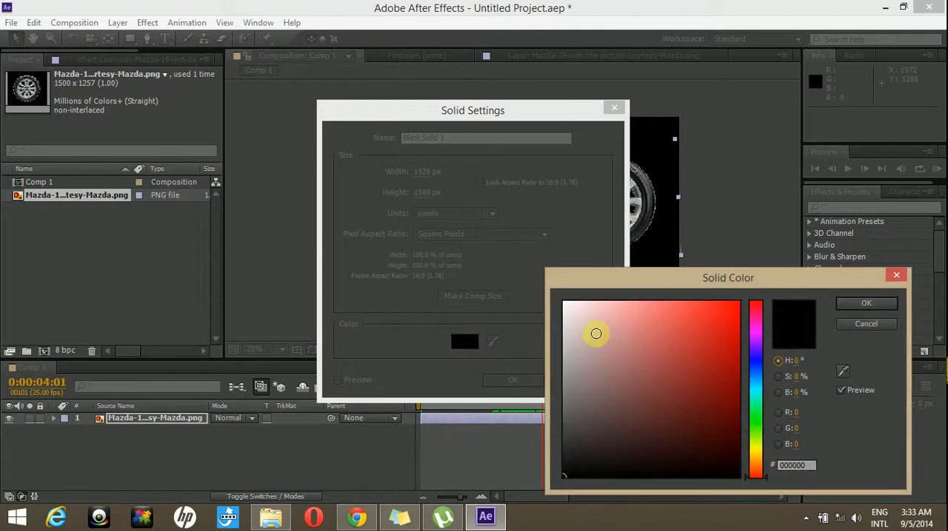
pyautogui.moveTo(596, 334); pyautogui.dragTo(567, 292)
pyautogui.click(863, 304)
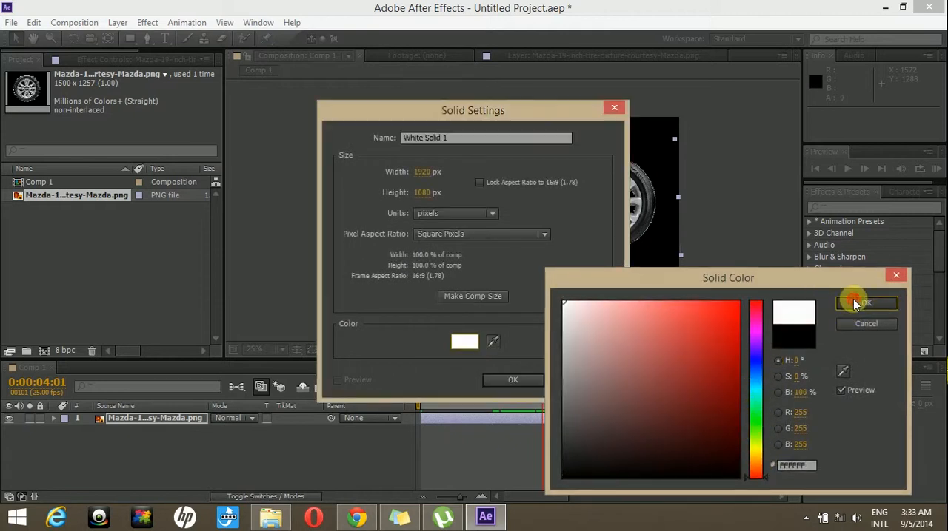
pyautogui.click(513, 381)
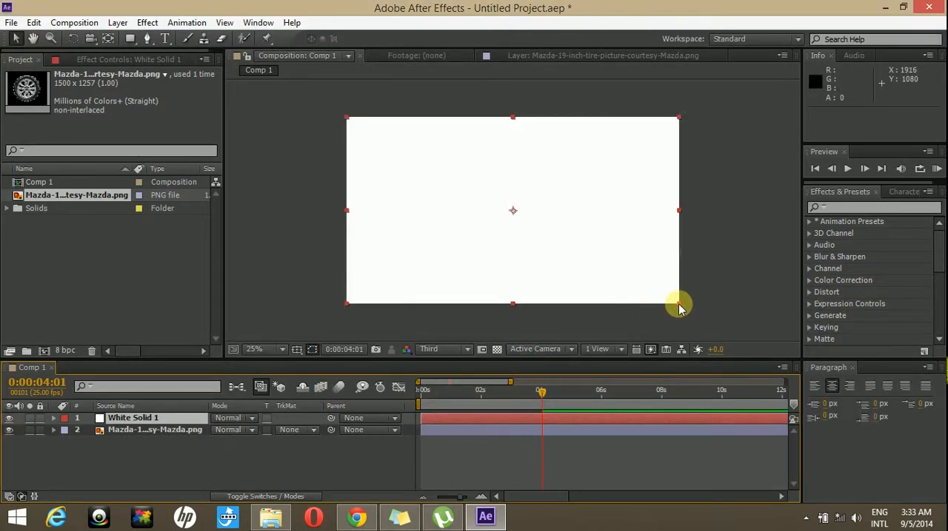
# Step: Scale the white solid to about 109% by 27%, position it at 996, 700, and place it beneath the tire layer
pyautogui.moveTo(678, 304); pyautogui.dragTo(694, 240)
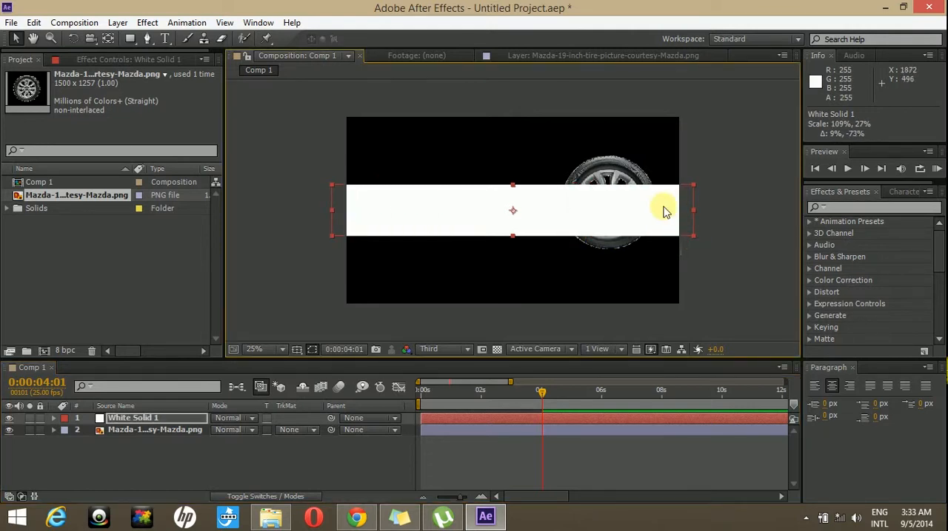
pyautogui.moveTo(653, 217); pyautogui.dragTo(662, 243)
pyautogui.click(205, 450)
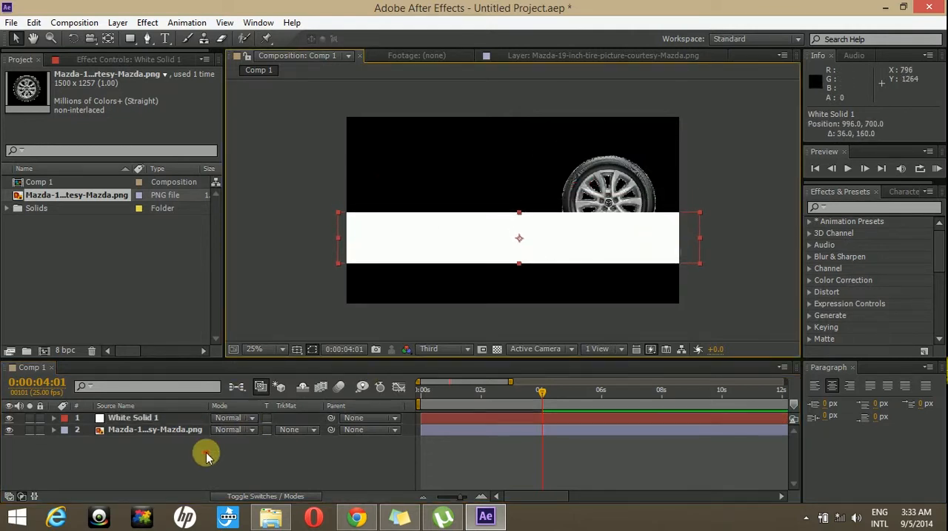
pyautogui.click(152, 422)
pyautogui.moveTo(140, 424); pyautogui.dragTo(137, 442)
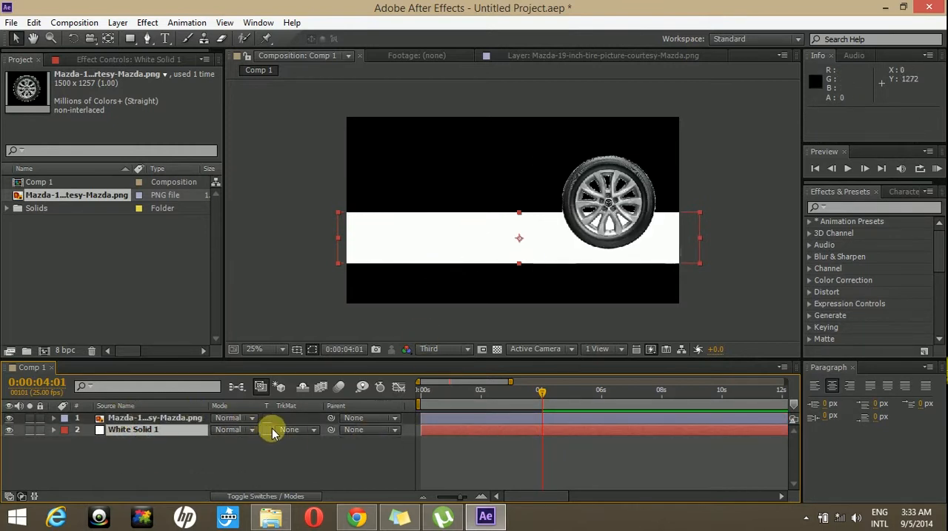
# Step: Make the white solid a 3D layer and tilt it back by setting its X orientation to 294°
pyautogui.click(255, 497)
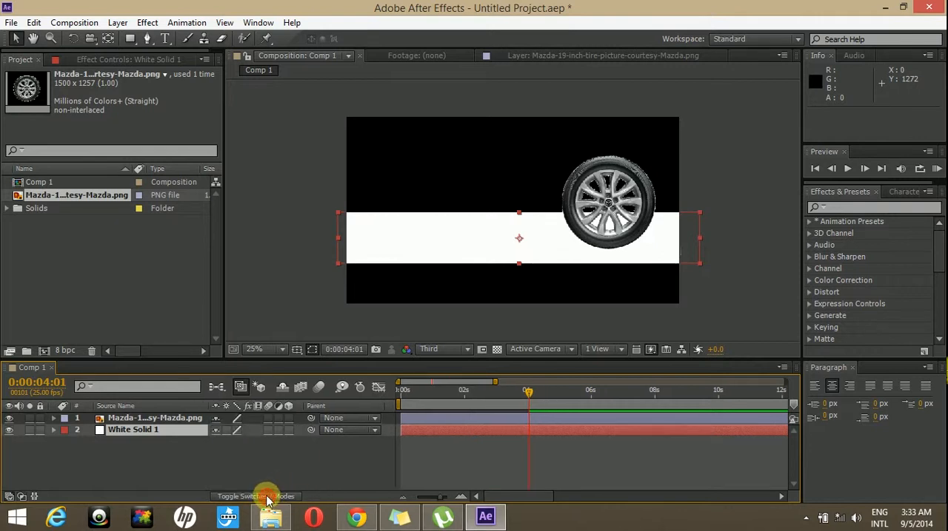
pyautogui.click(287, 431)
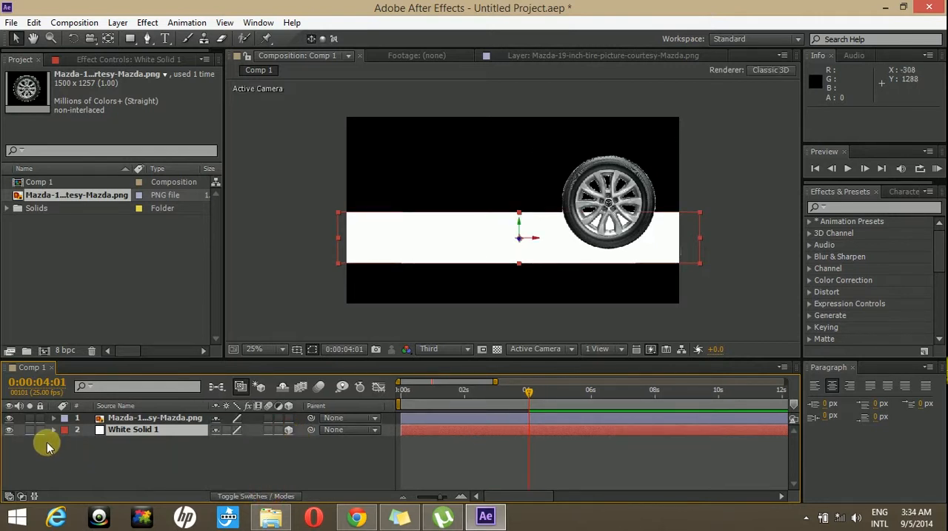
pyautogui.click(55, 430)
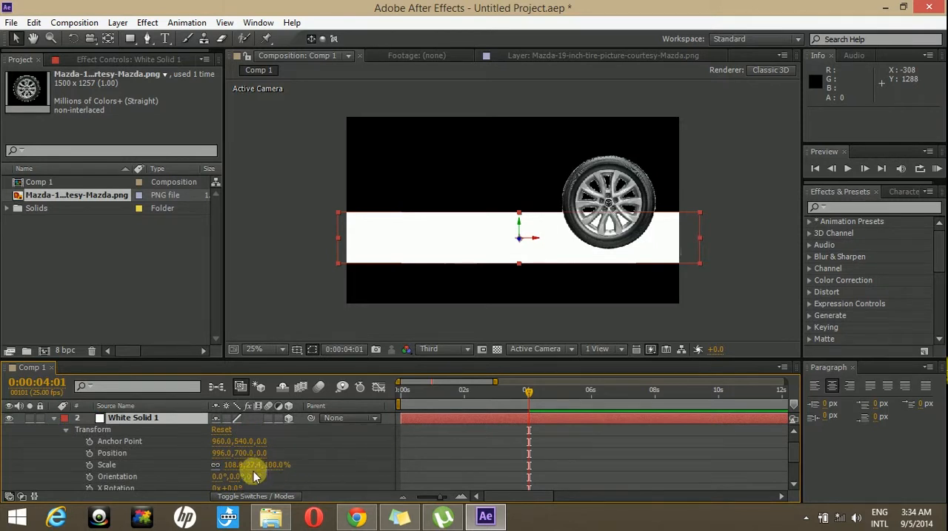
pyautogui.moveTo(251, 479); pyautogui.dragTo(169, 457)
pyautogui.hotkey('ctrl', 'z')
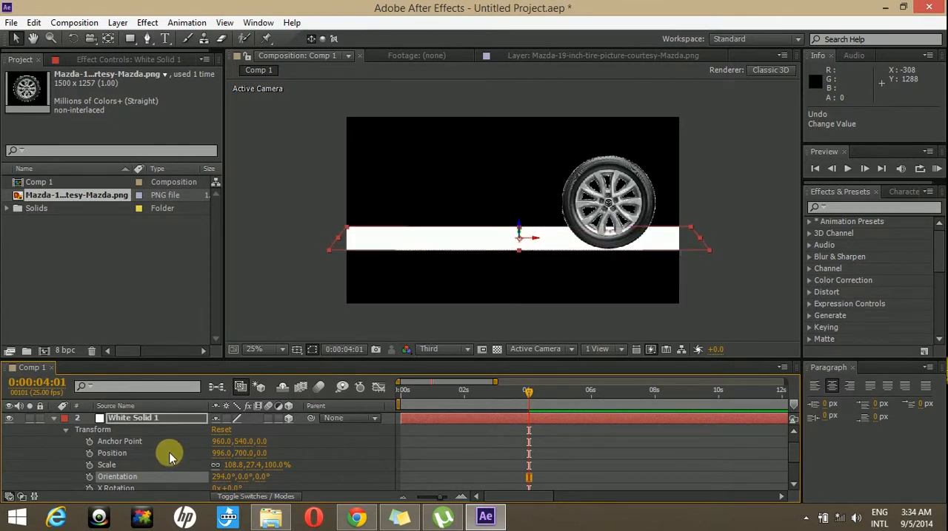
pyautogui.click(549, 459)
# Step: Move the white solid down to about 1000, 736 under the tire, scrub through the motion, and collapse the layer
pyautogui.moveTo(530, 391); pyautogui.dragTo(395, 388)
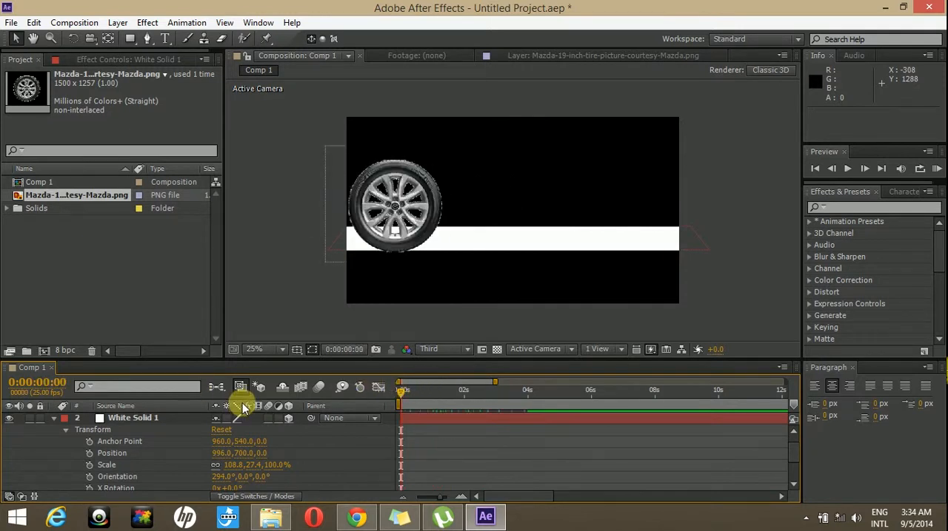
pyautogui.click(128, 418)
pyautogui.moveTo(555, 242); pyautogui.dragTo(547, 249)
pyautogui.moveTo(400, 397); pyautogui.dragTo(530, 390)
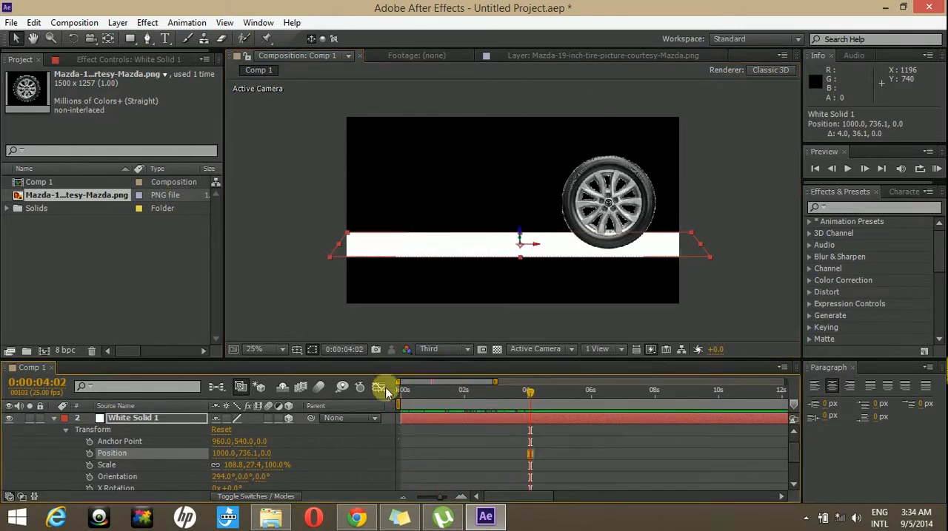
pyautogui.click(53, 420)
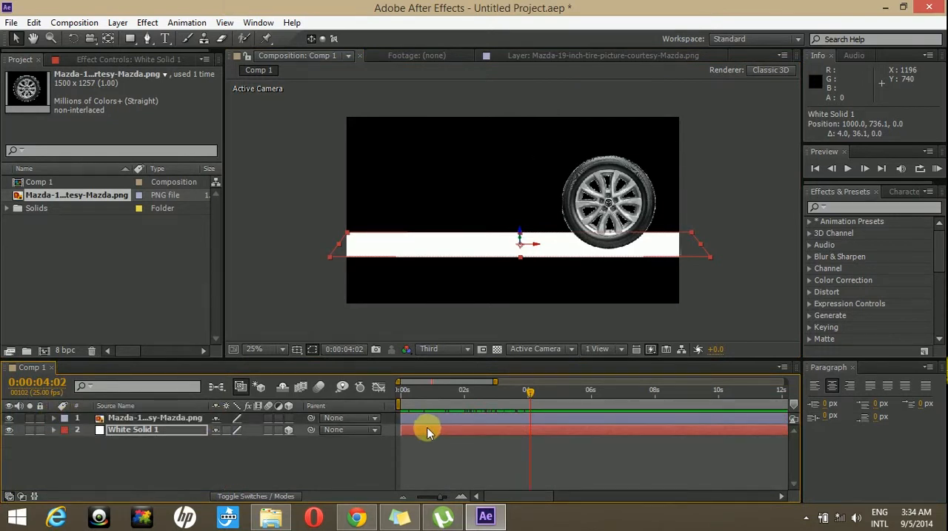